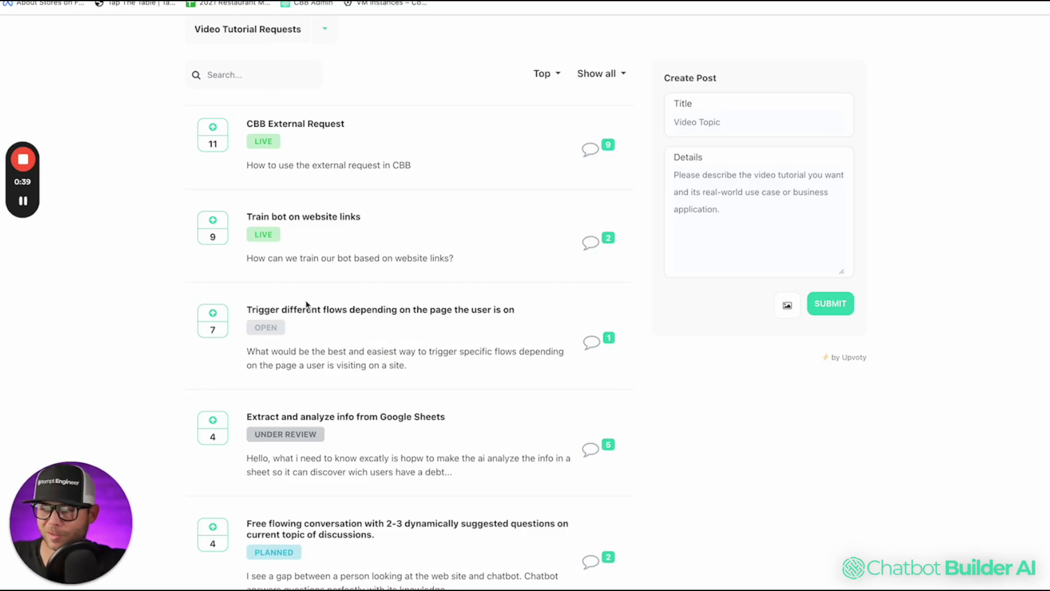
Scroll the Upvoty tutorial-requests board to the 'Trigger different flows' post
scroll(306, 304, "up", 5)
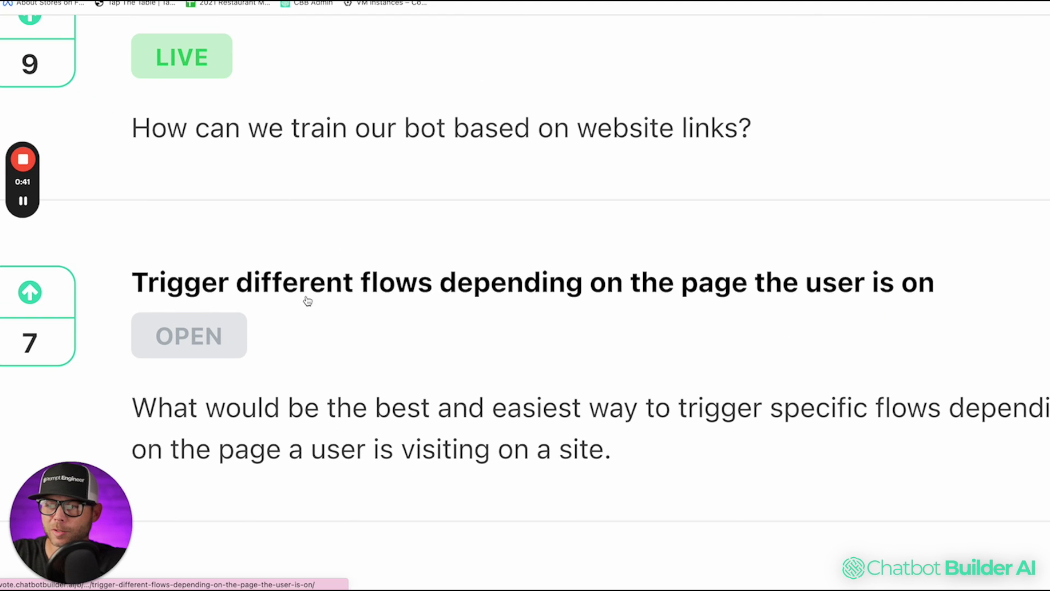
scroll(383, 307, "down", 2)
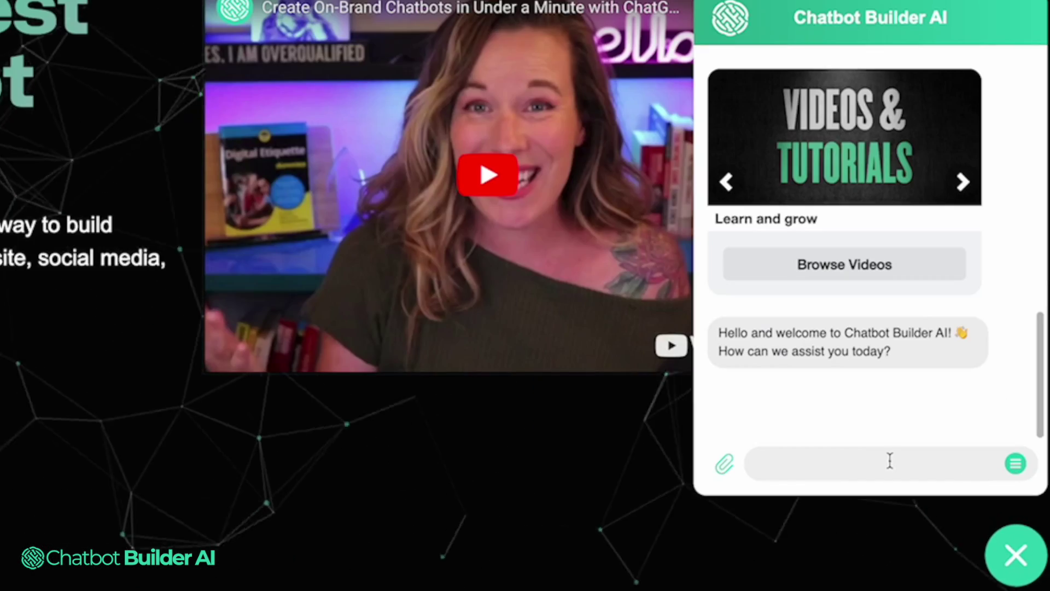
Ask the site chatbot 'hi what is the cost?' and read its plan-price answer
left_click(934, 506)
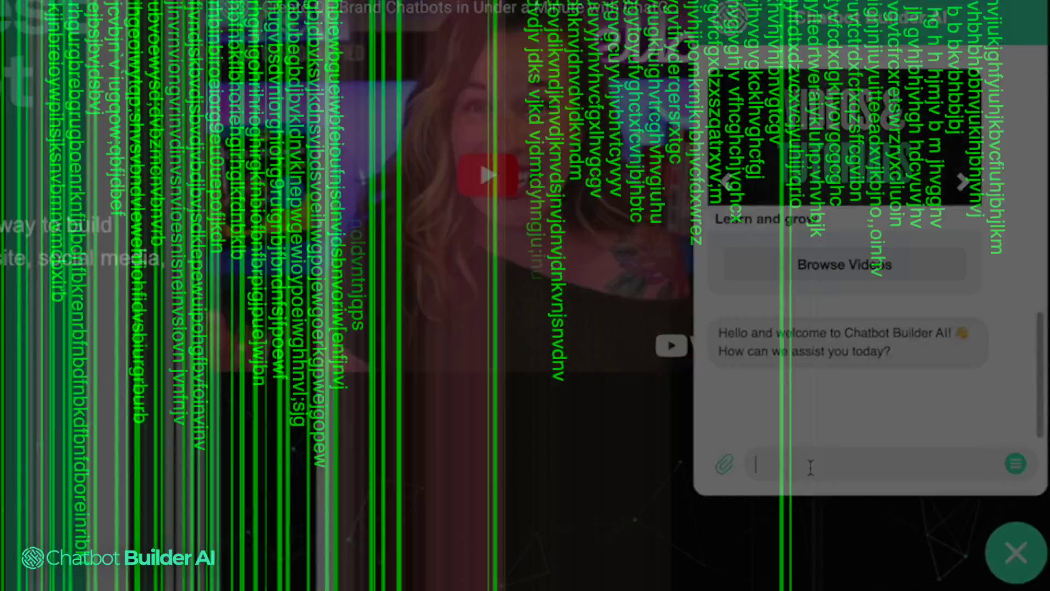
type("hi what is the  c")
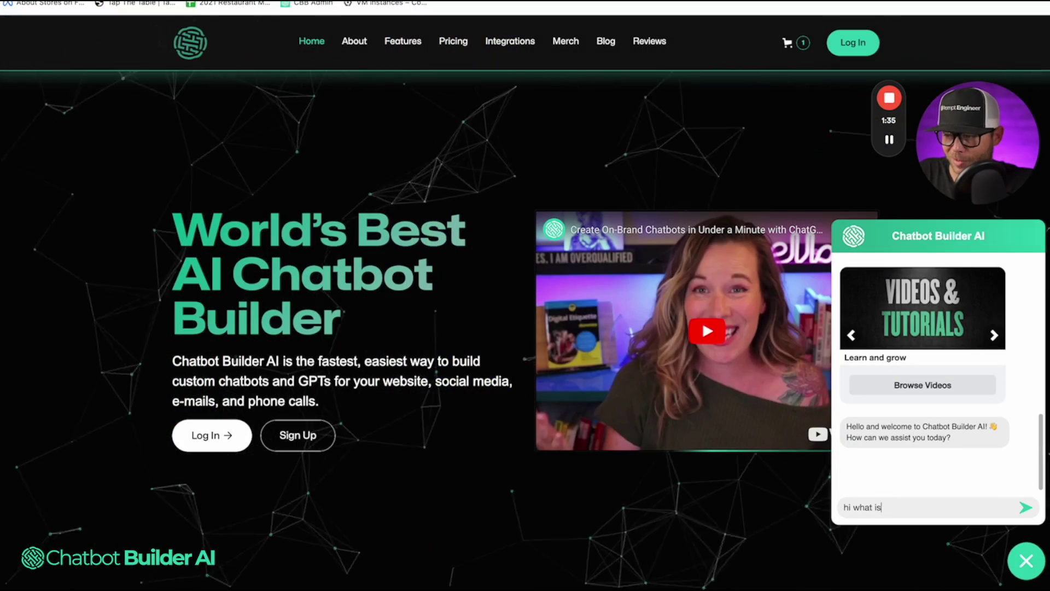
type("ost?")
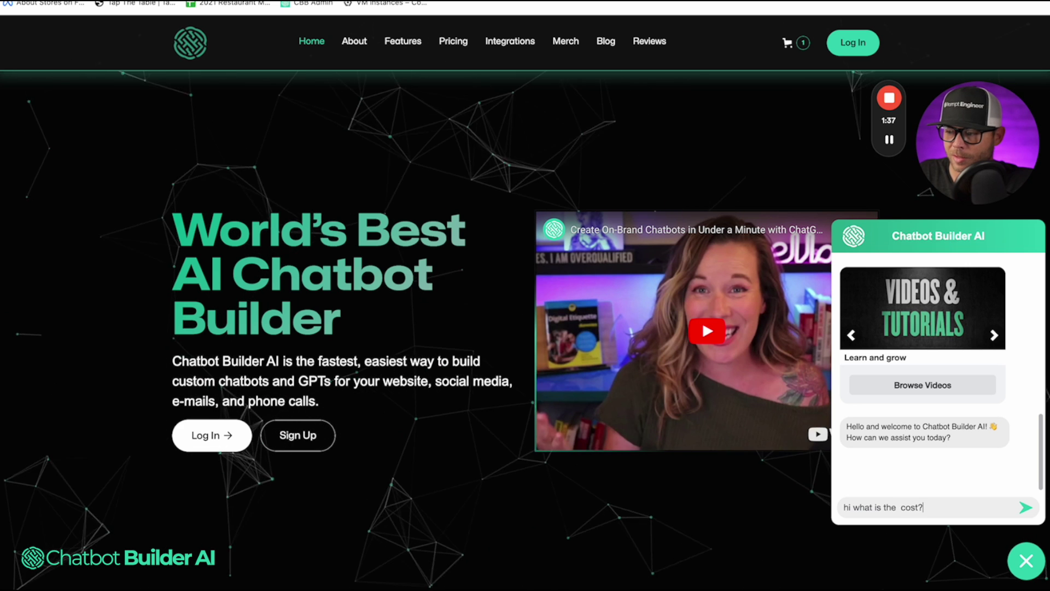
key("Return")
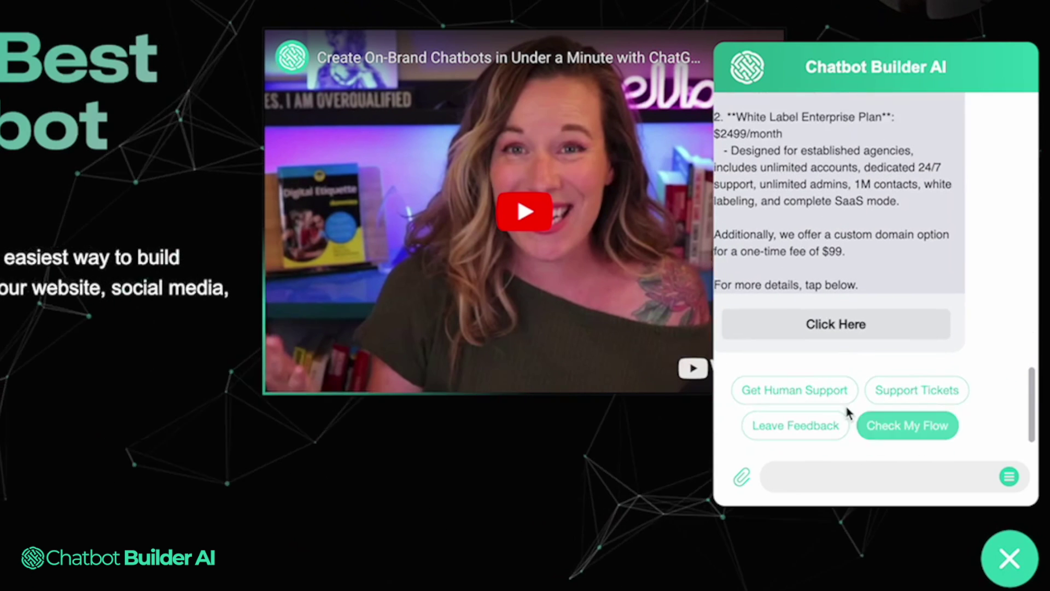
scroll(821, 263, "up", 4)
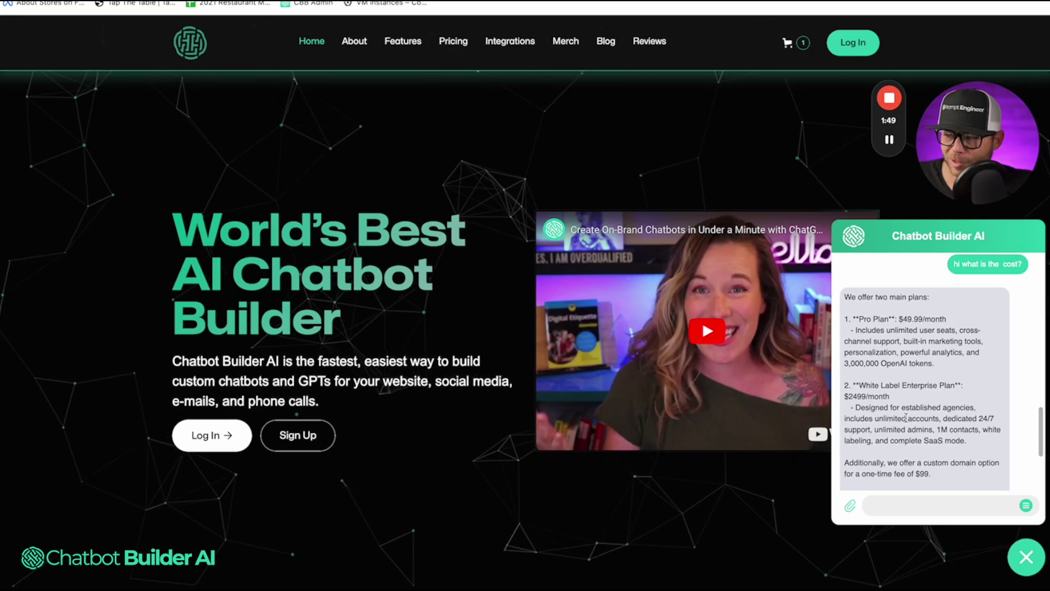
scroll(830, 353, "down", 4)
scroll(909, 425, "down", 1)
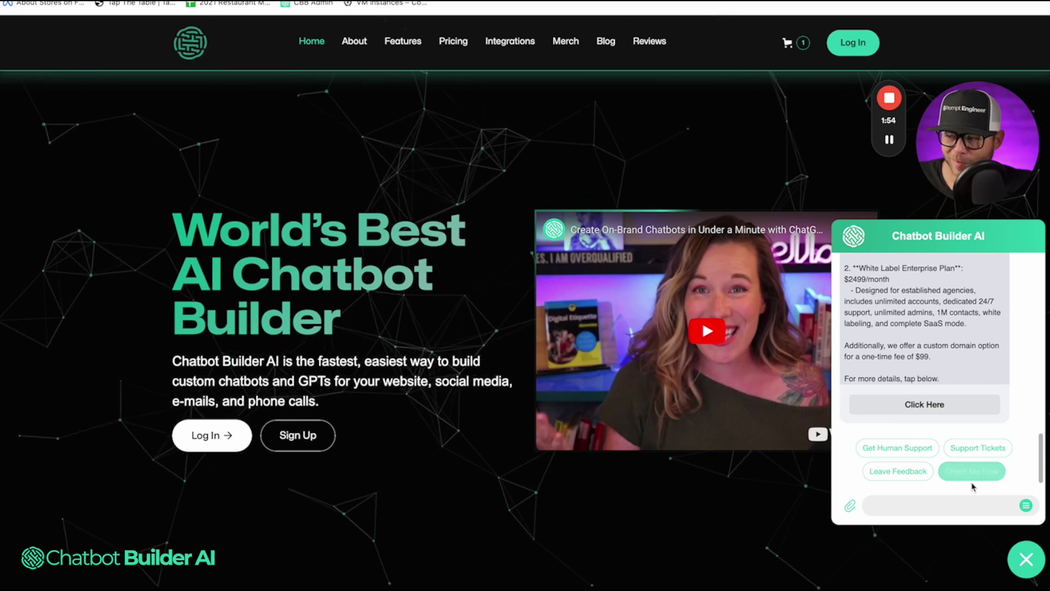
scroll(919, 476, "down", 2)
Close the chat widget, look over the Pricing Plans section, then go to Log In
left_click(1026, 505)
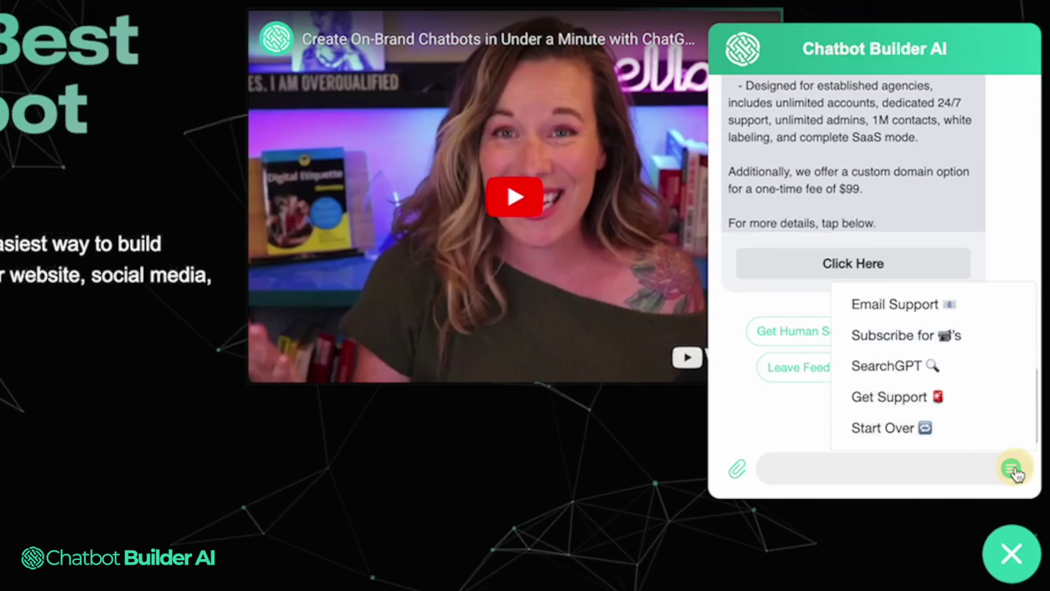
left_click(1013, 469)
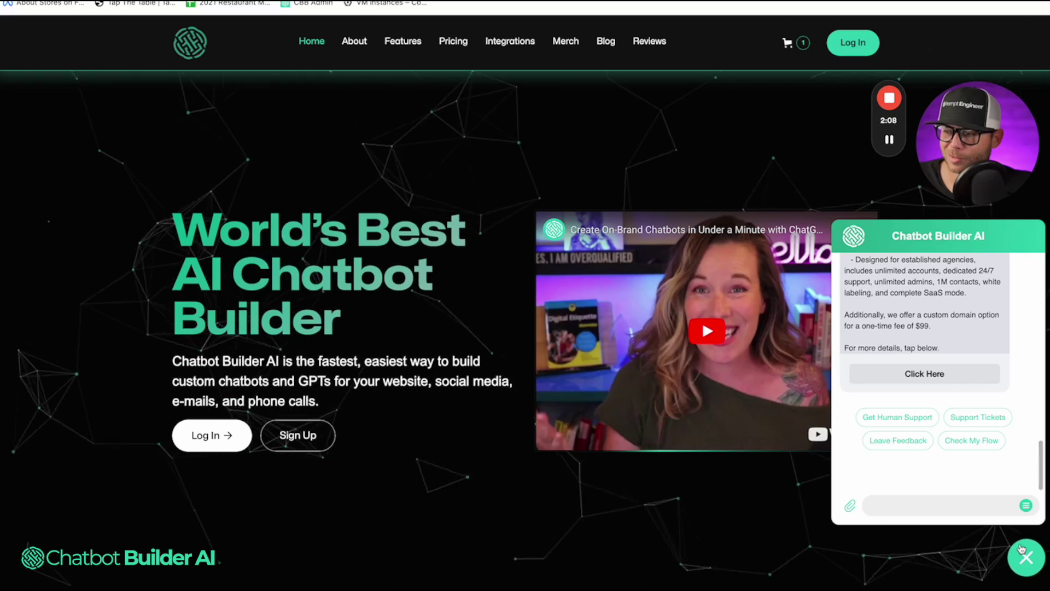
left_click(1025, 552)
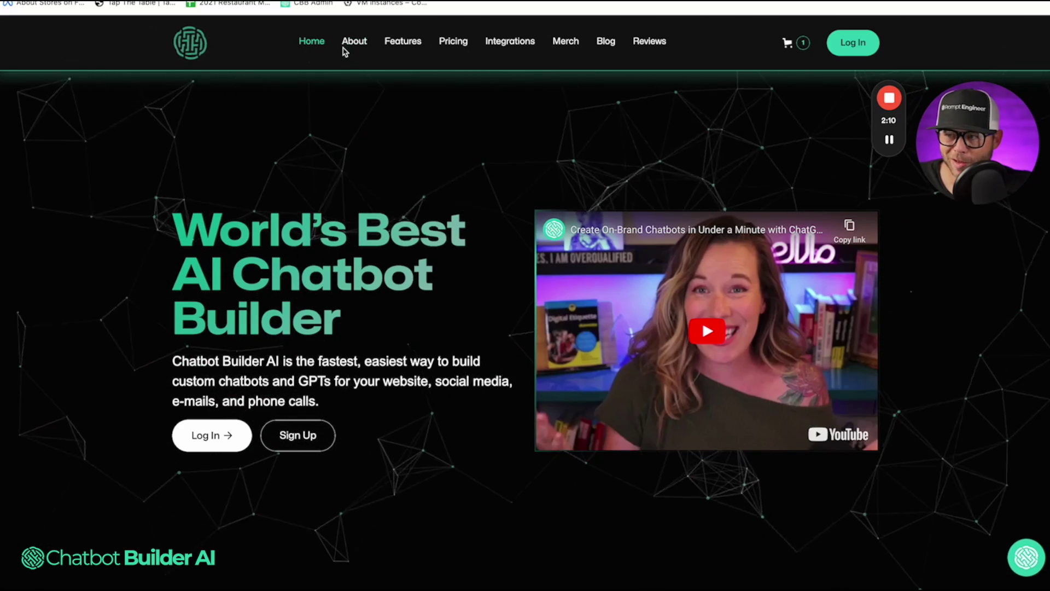
left_click(449, 40)
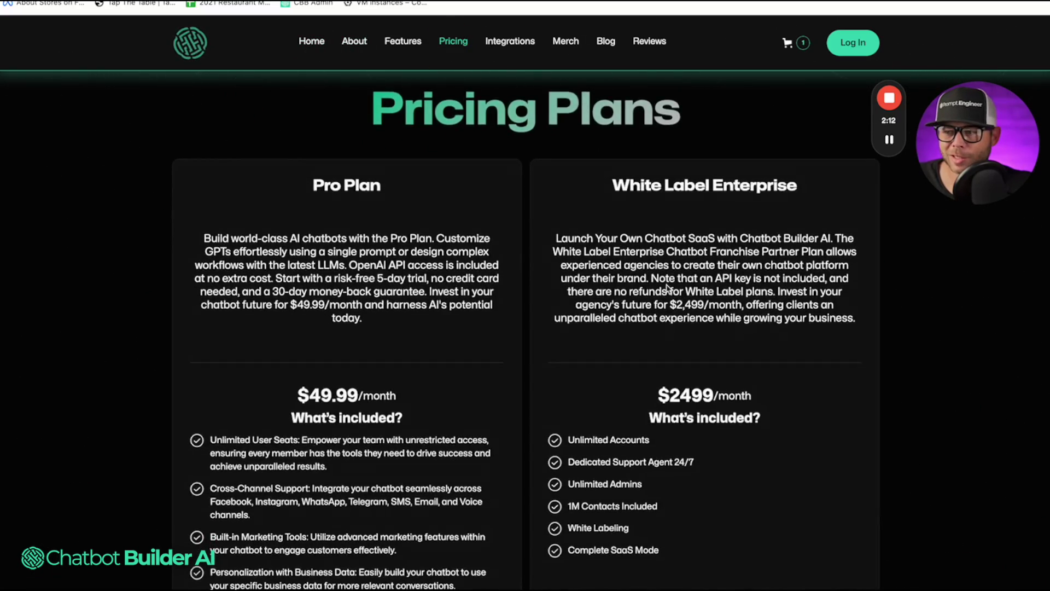
scroll(668, 290, "down", 20)
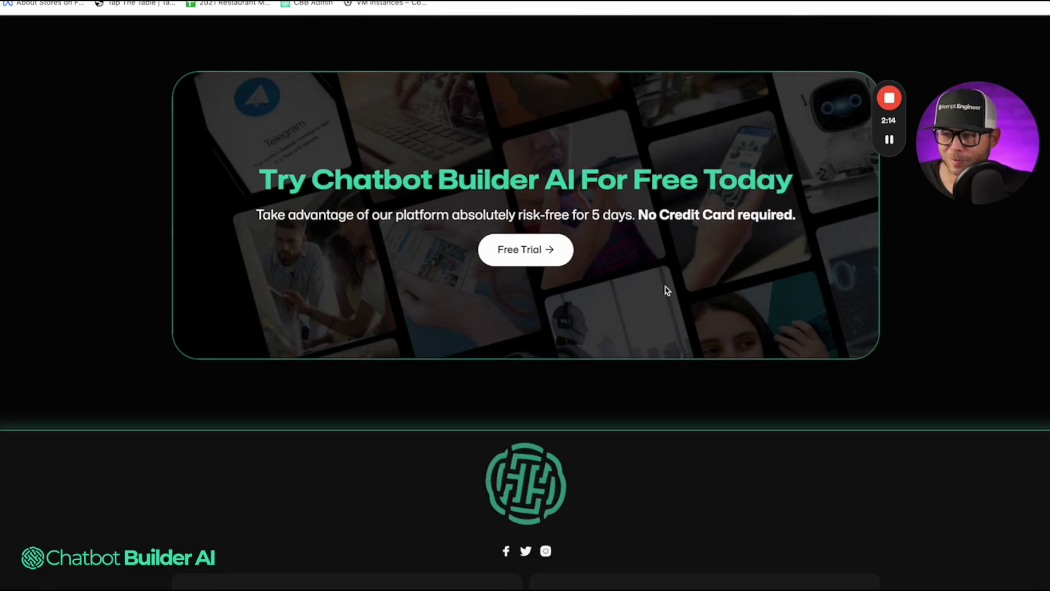
scroll(665, 289, "up", 15)
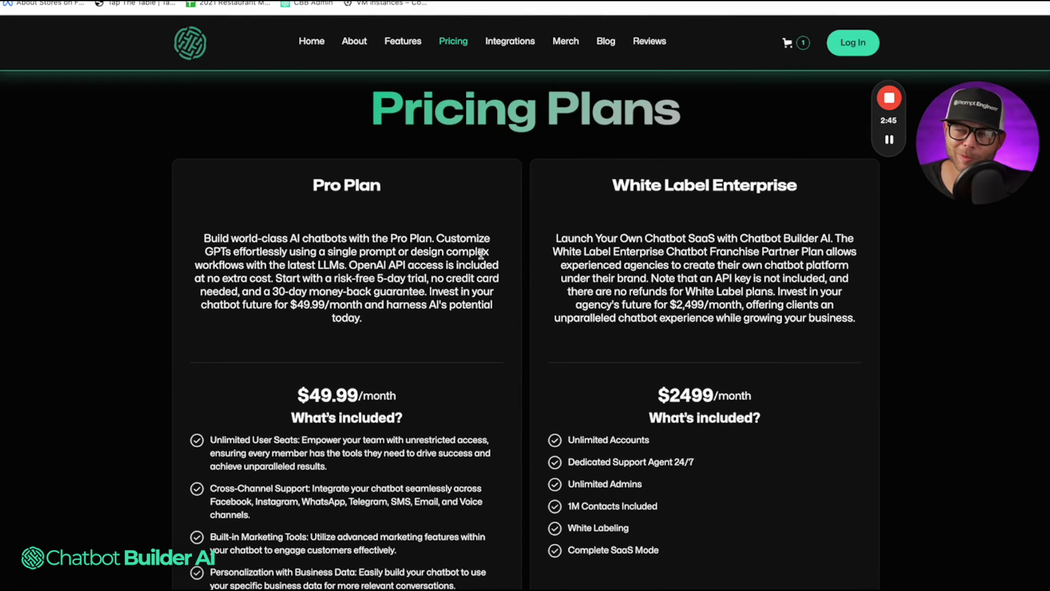
left_click(869, 45)
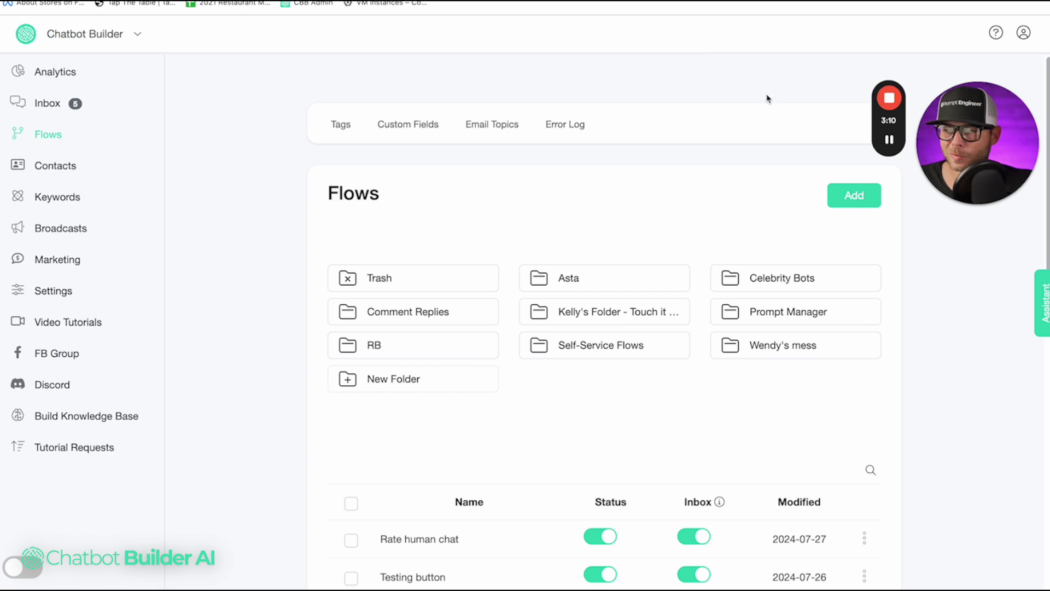
Create a flow named 'Pricing Page Flow' and open its Send Message step settings
left_click(854, 195)
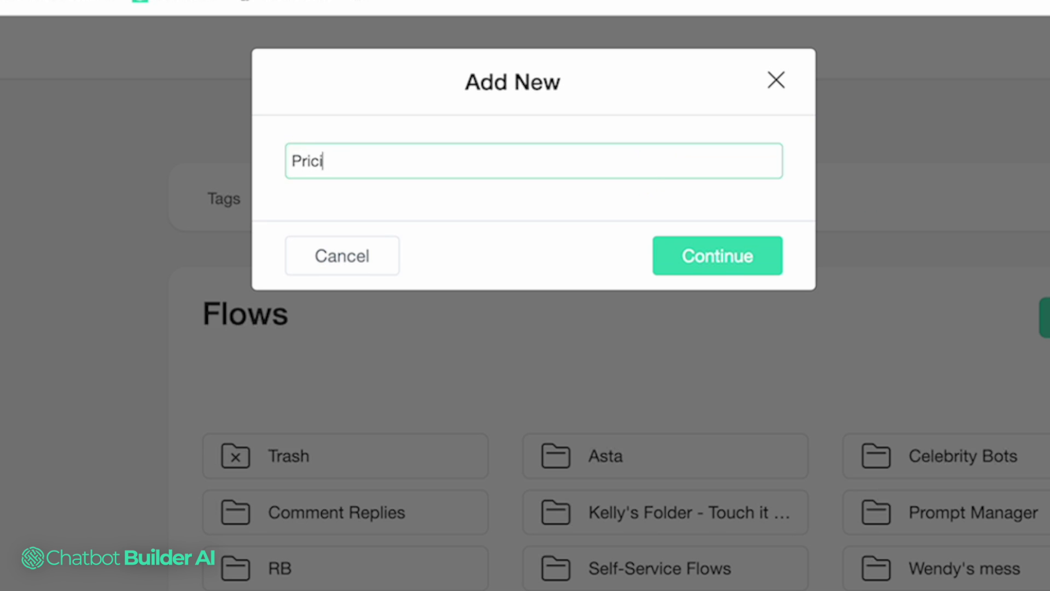
type("Pricing Page Flow")
left_click(718, 256)
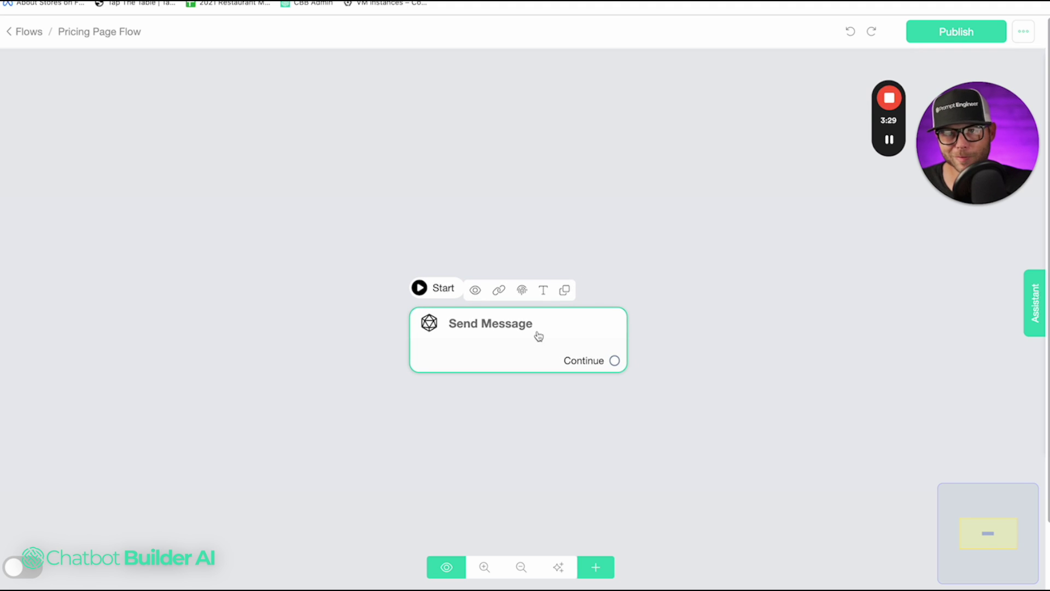
left_click(539, 336)
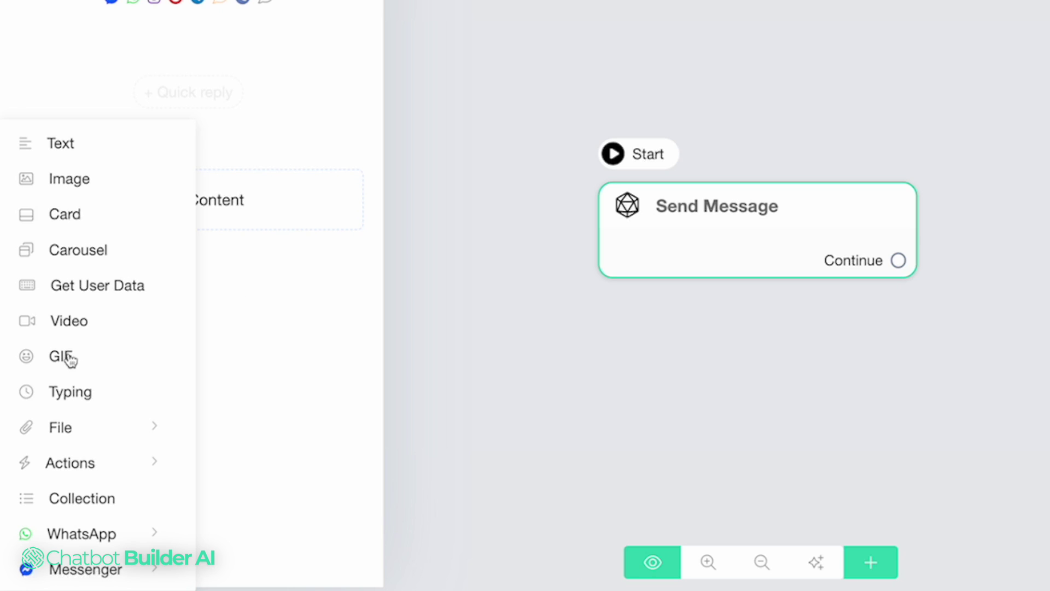
Add a hands-counting-cash GIF from GIPHY followed by a 4-second typing pause
left_click(75, 359)
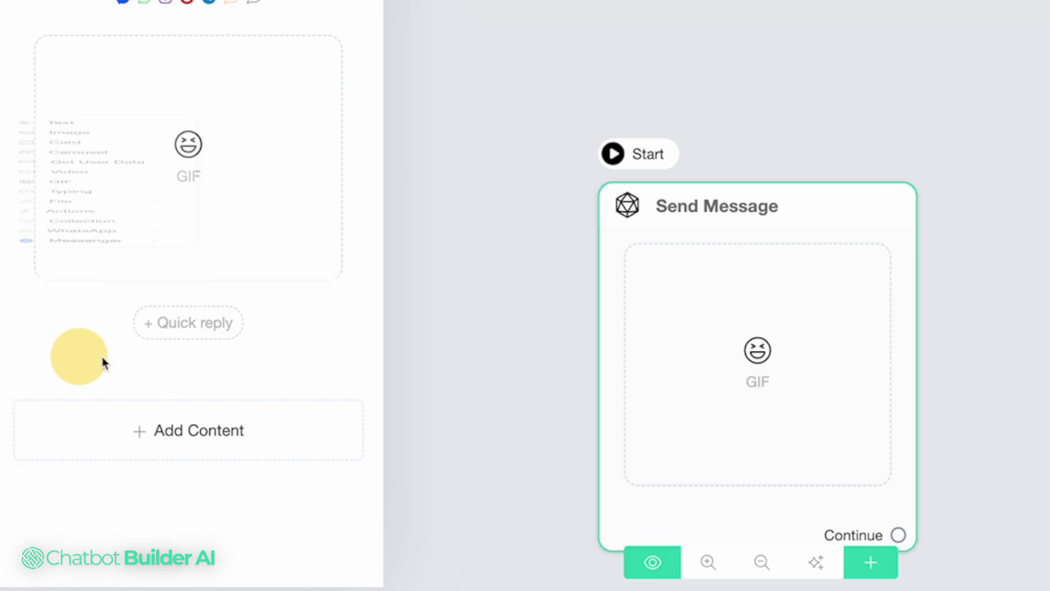
type("c")
type("ah")
type("h money")
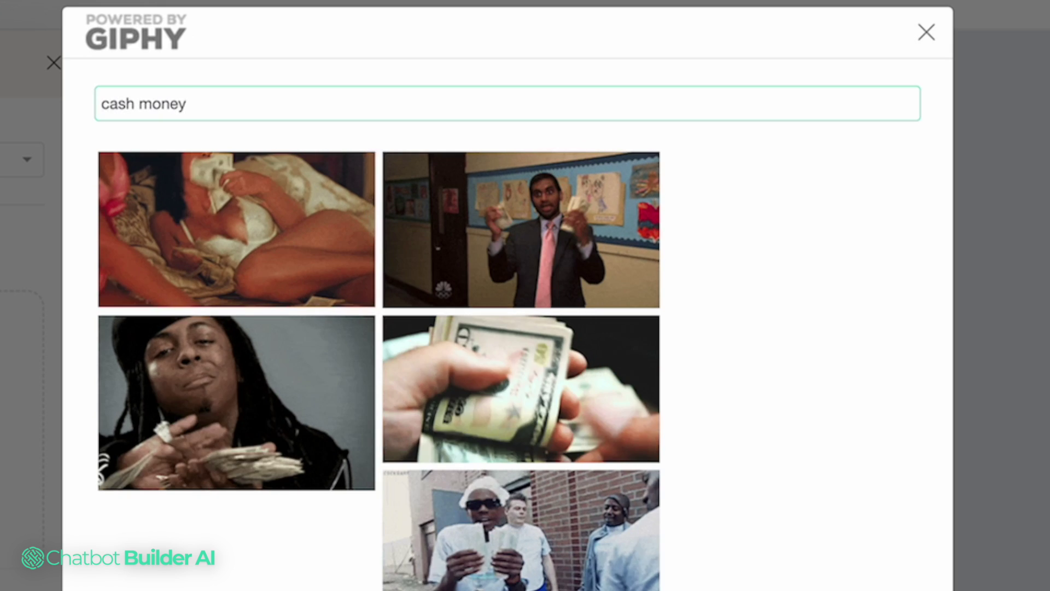
left_click(527, 403)
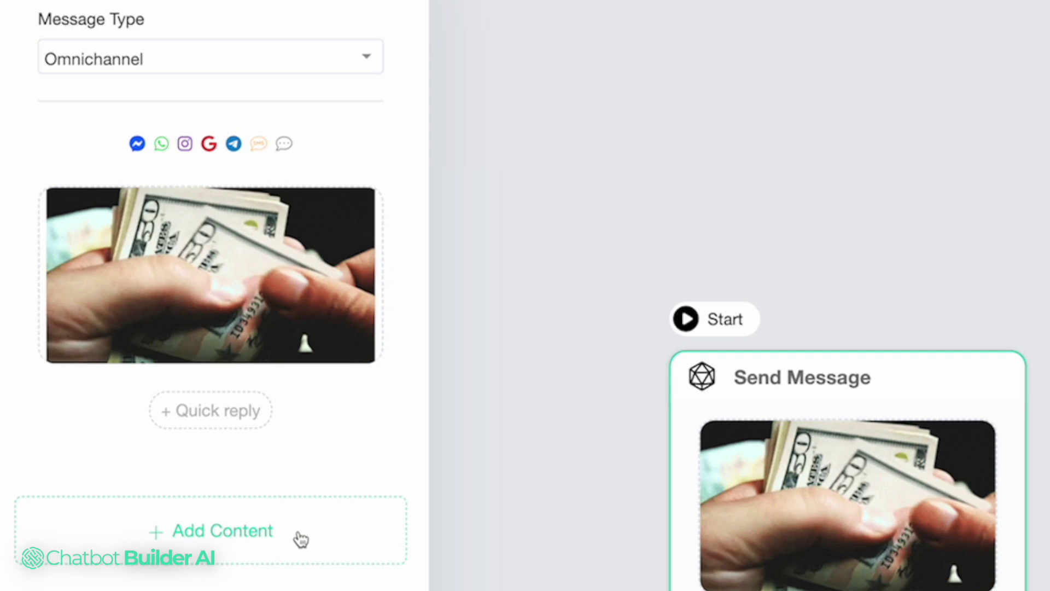
left_click(184, 422)
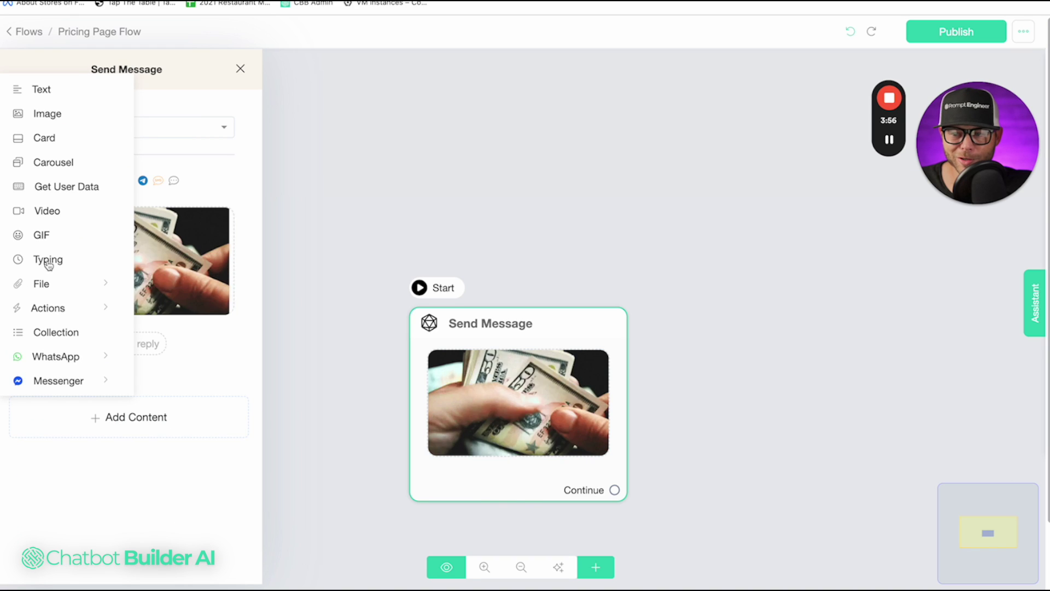
left_click(49, 260)
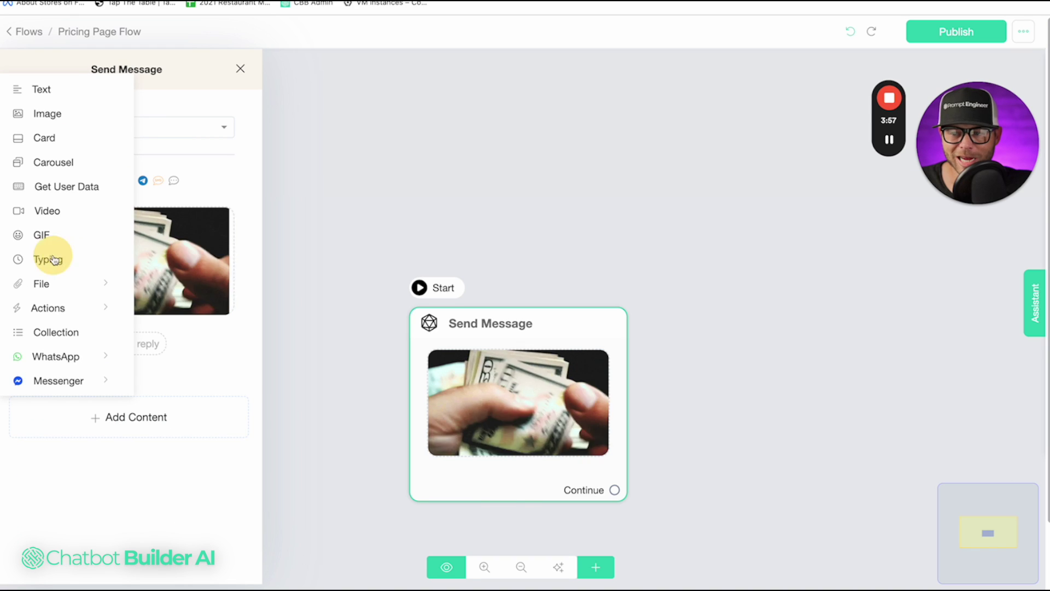
left_click(140, 361)
left_click(141, 358)
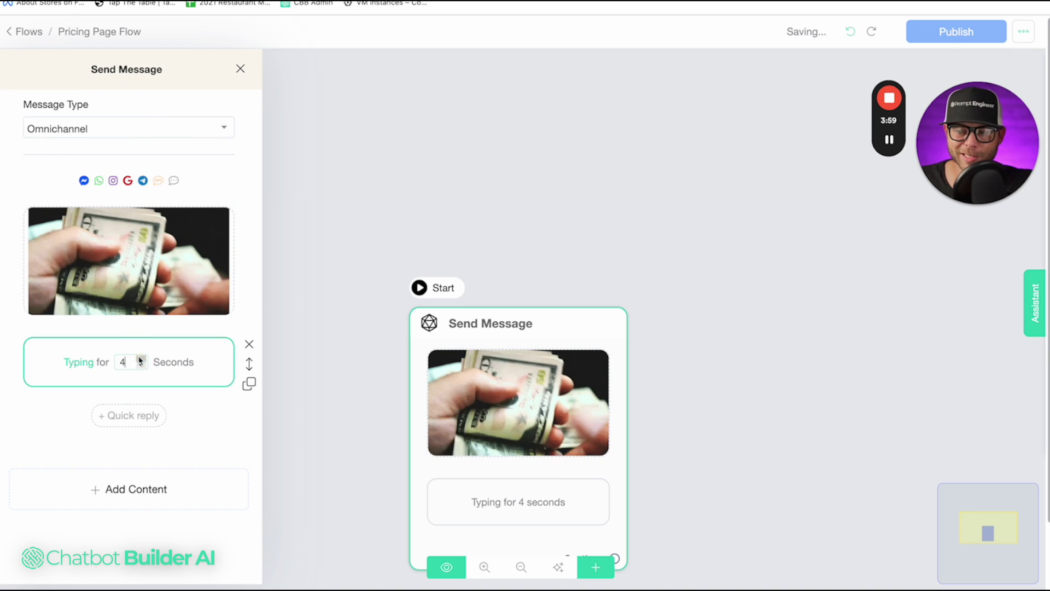
Add the text 'Please let us know if you have any questions about our pricing!' and close the panel
left_click(152, 491)
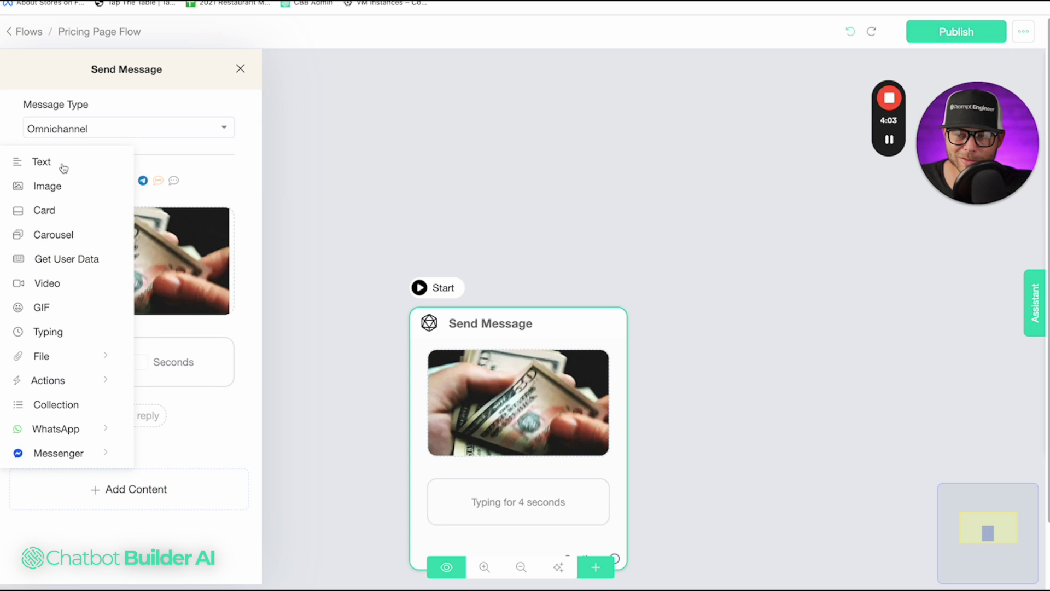
left_click(62, 162)
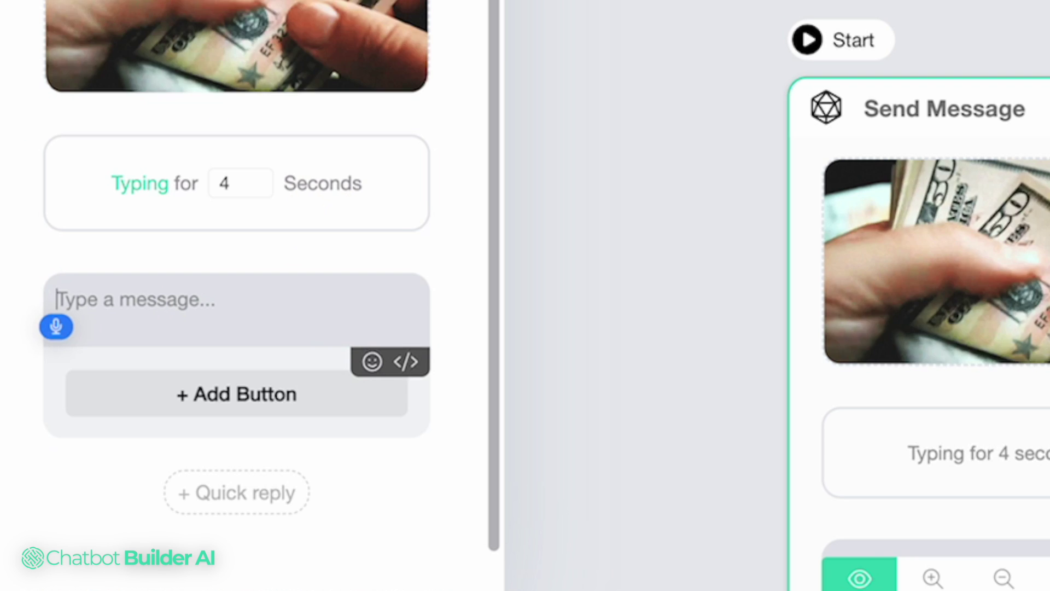
type("Please let us know if you have any questions about our")
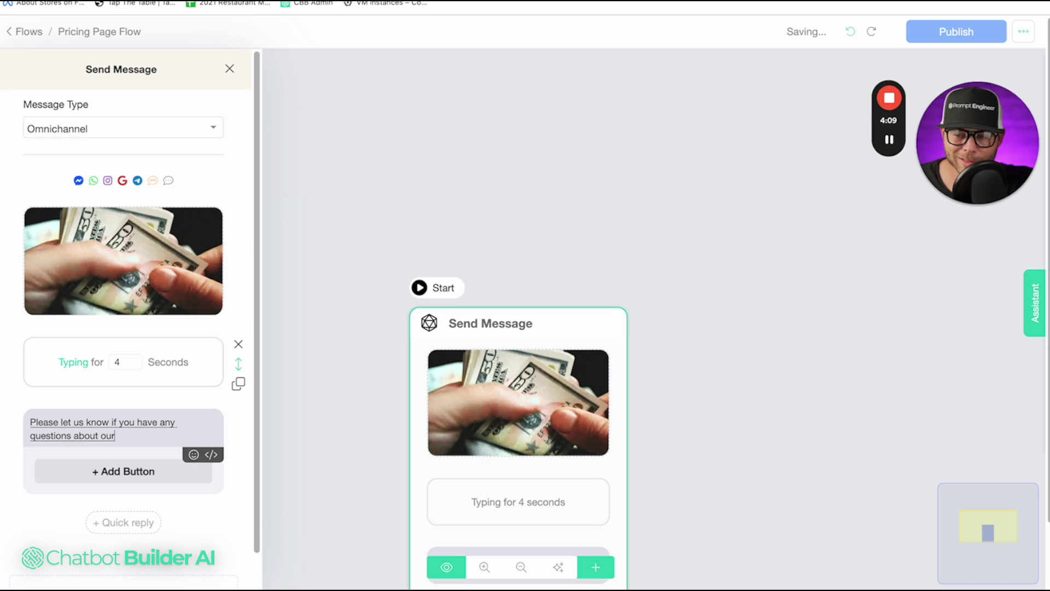
type(" pricing!")
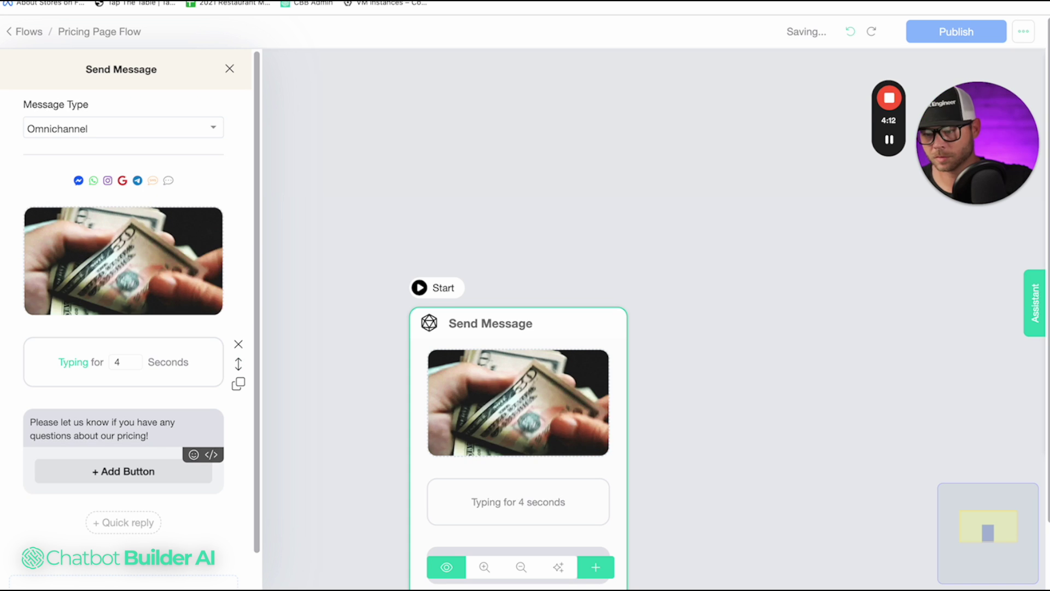
left_click(593, 157)
scroll(535, 377, "down", 5)
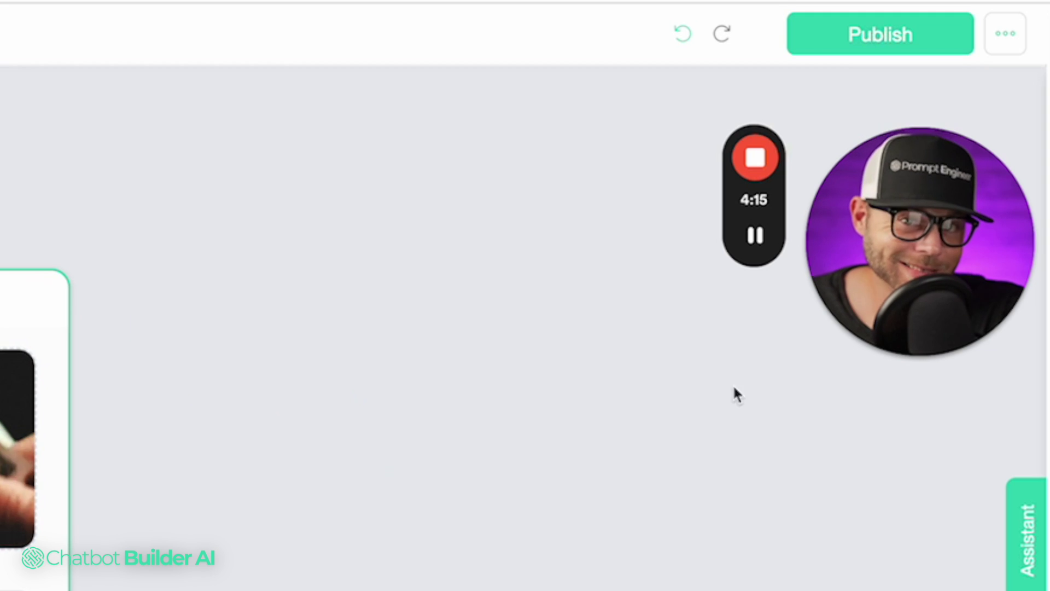
Publish the Pricing Page Flow and copy its WebChat link from Get Link
left_click(879, 37)
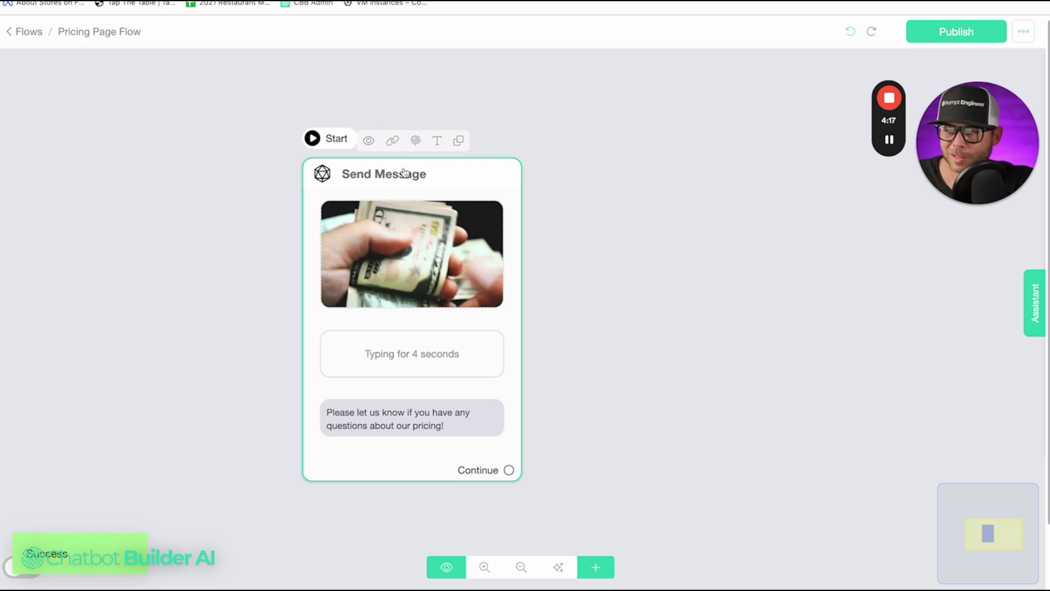
left_click(394, 142)
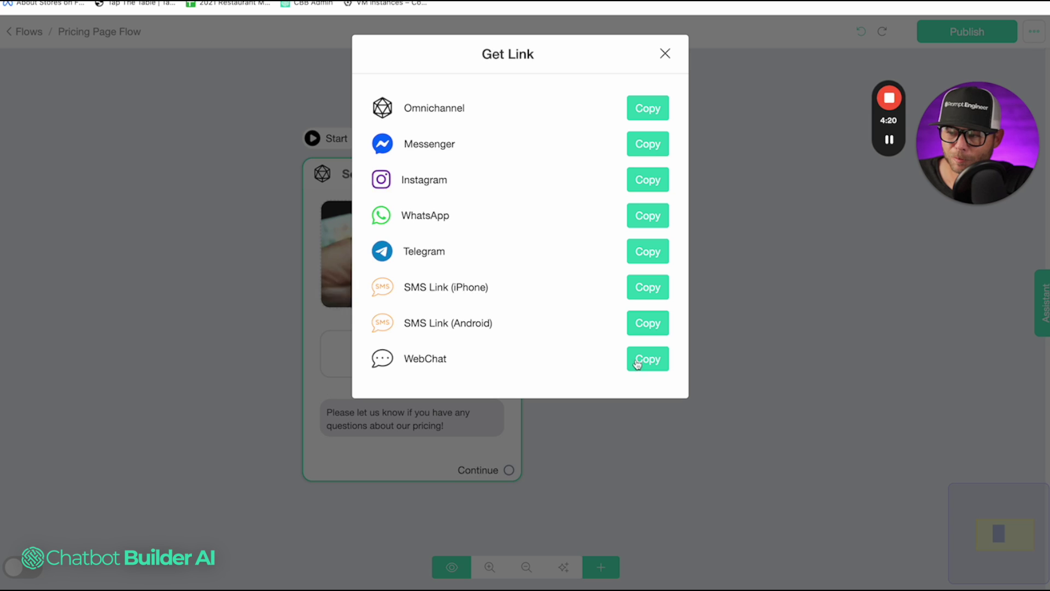
left_click(645, 362)
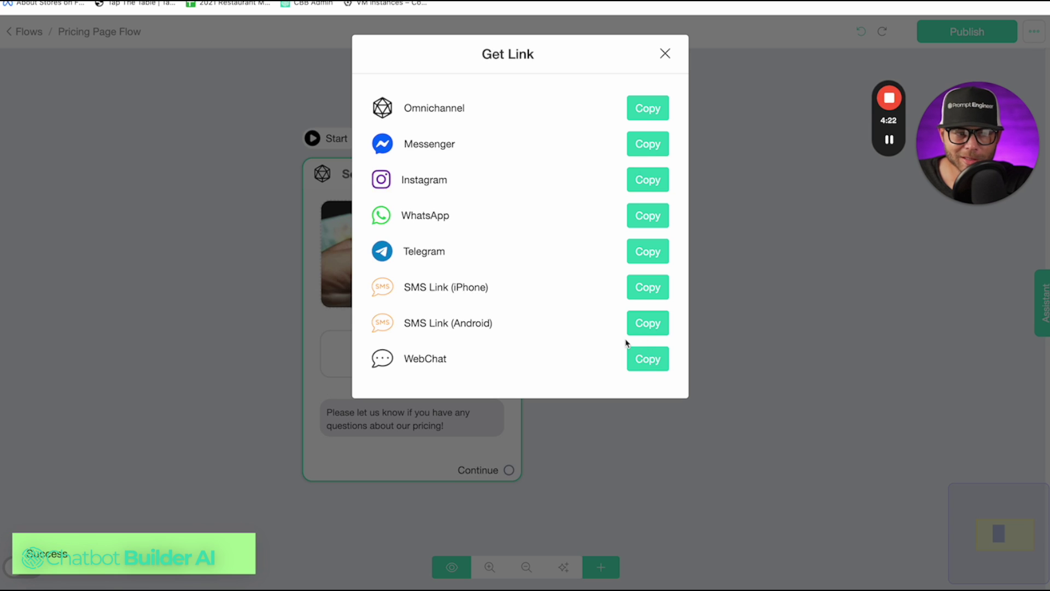
left_click(238, 255)
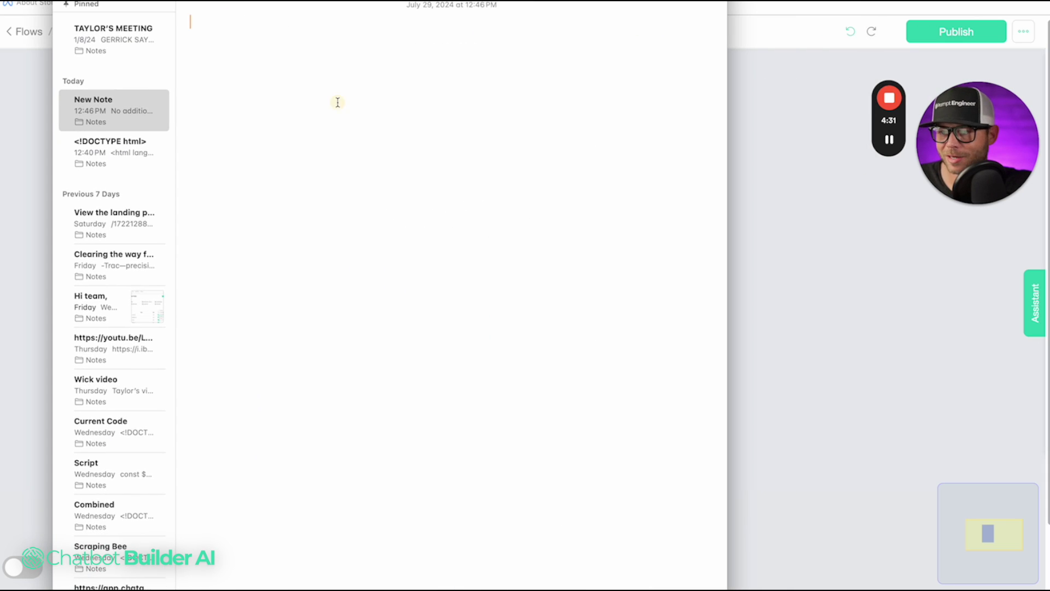
Paste the WebChat link into a new note, select its ref number, and switch to Webflow
left_click(438, 83)
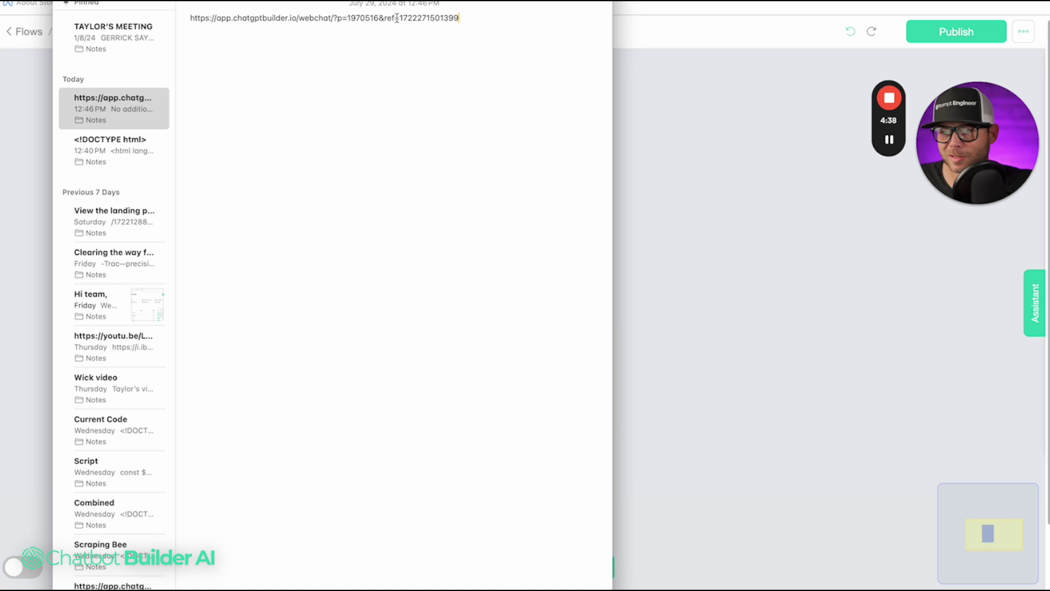
left_click_drag(439, 16, 458, 15)
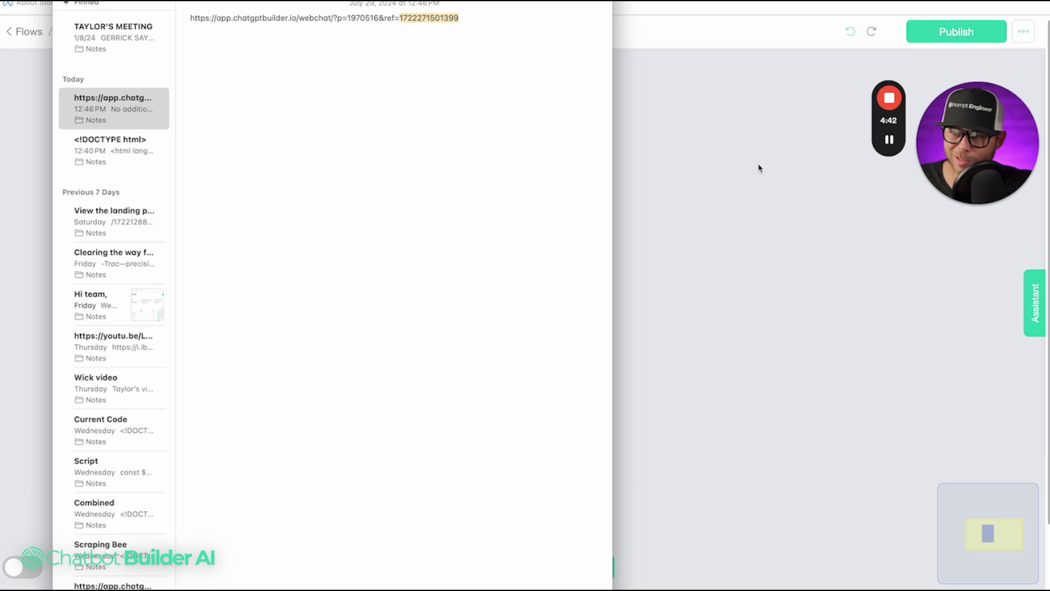
left_click(759, 168)
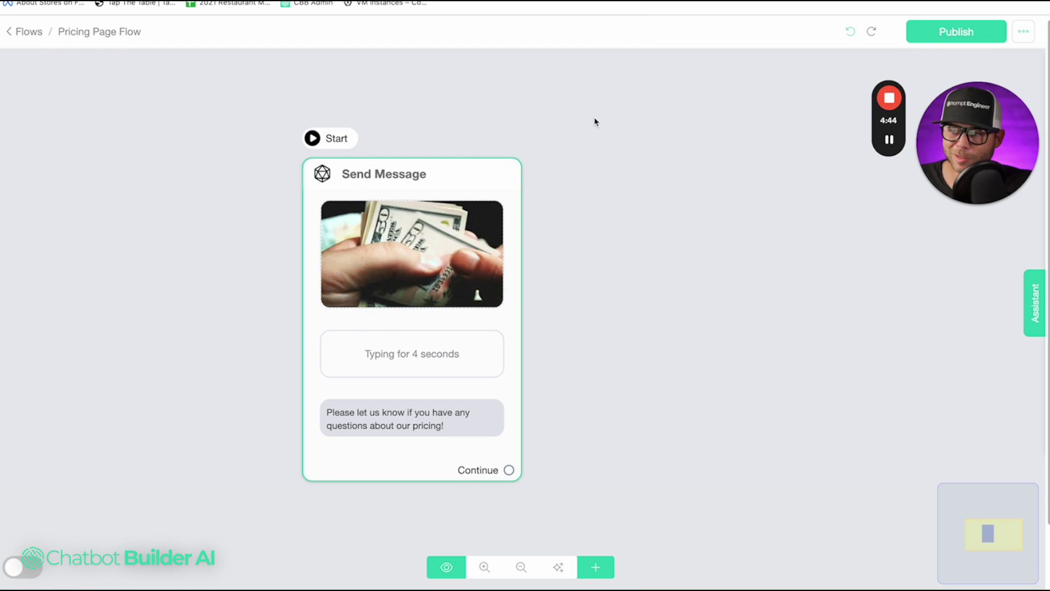
mouse_move(416, 164)
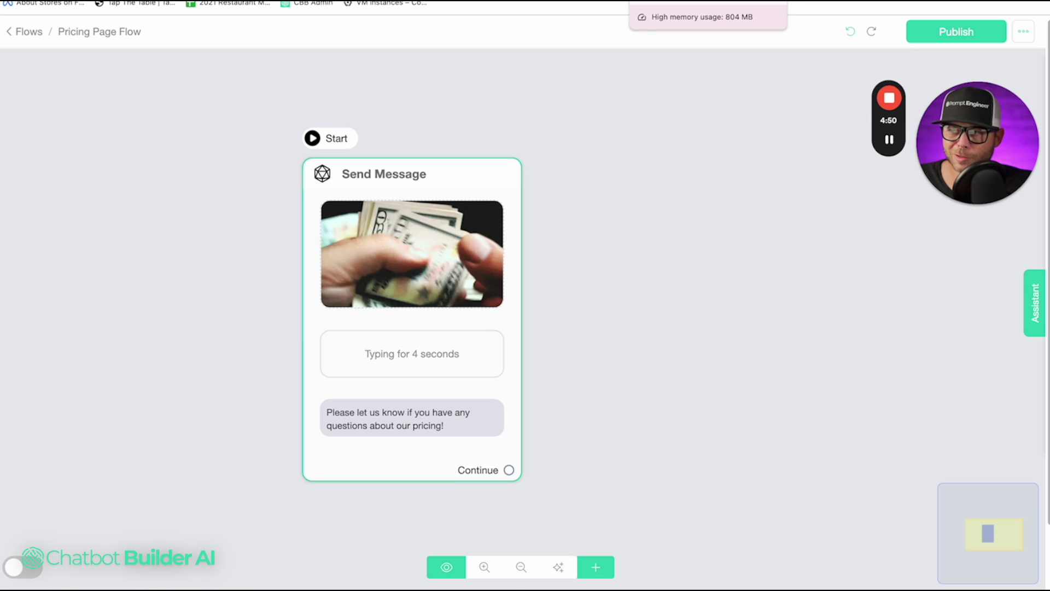
key("ctrl+Tab")
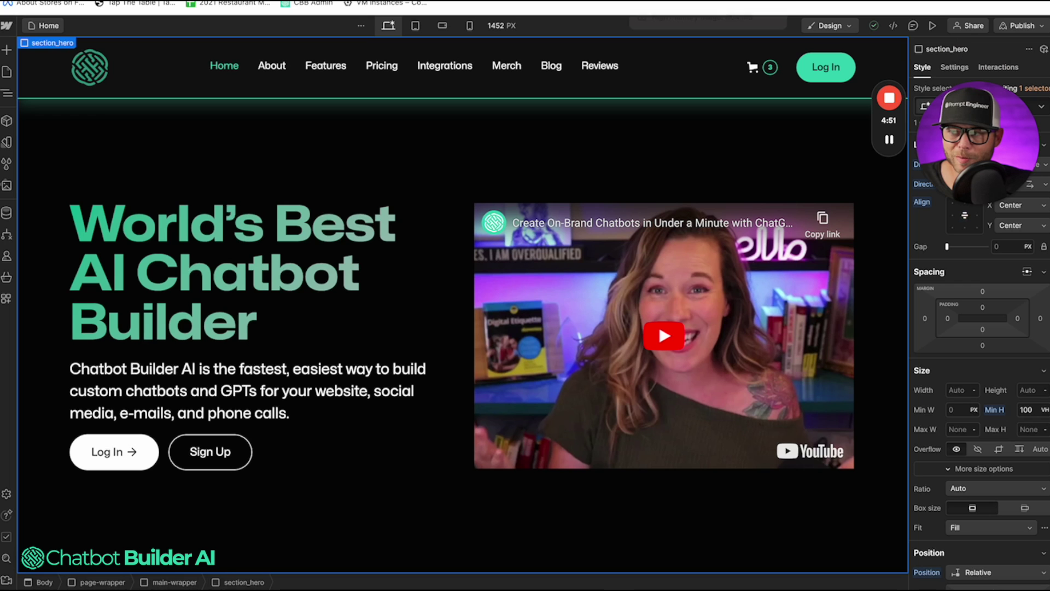
Review the Home page's custom code settings, then open the Pricing page in the designer
left_click(6, 72)
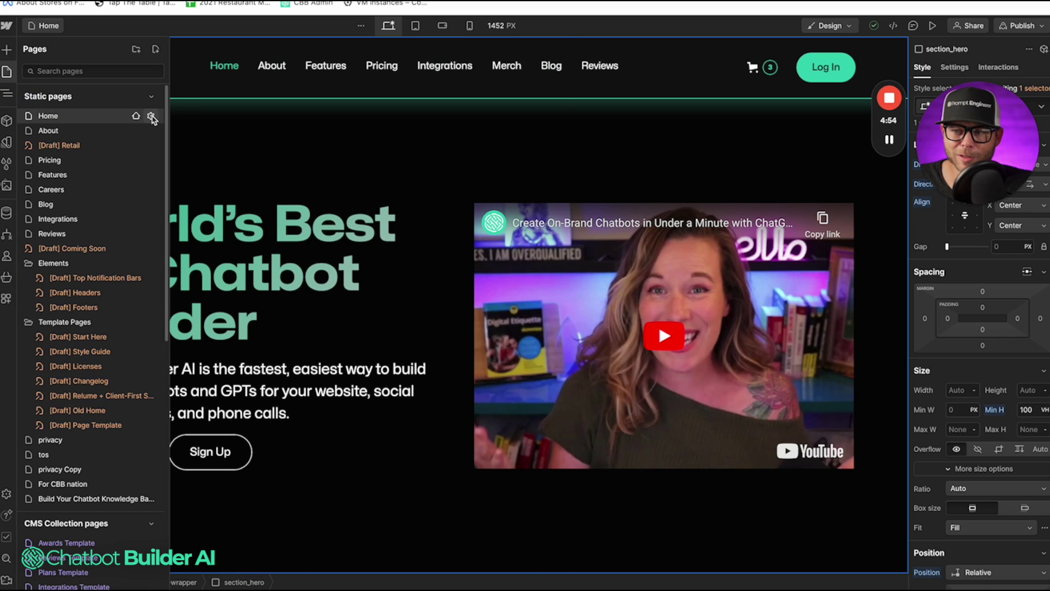
left_click(151, 117)
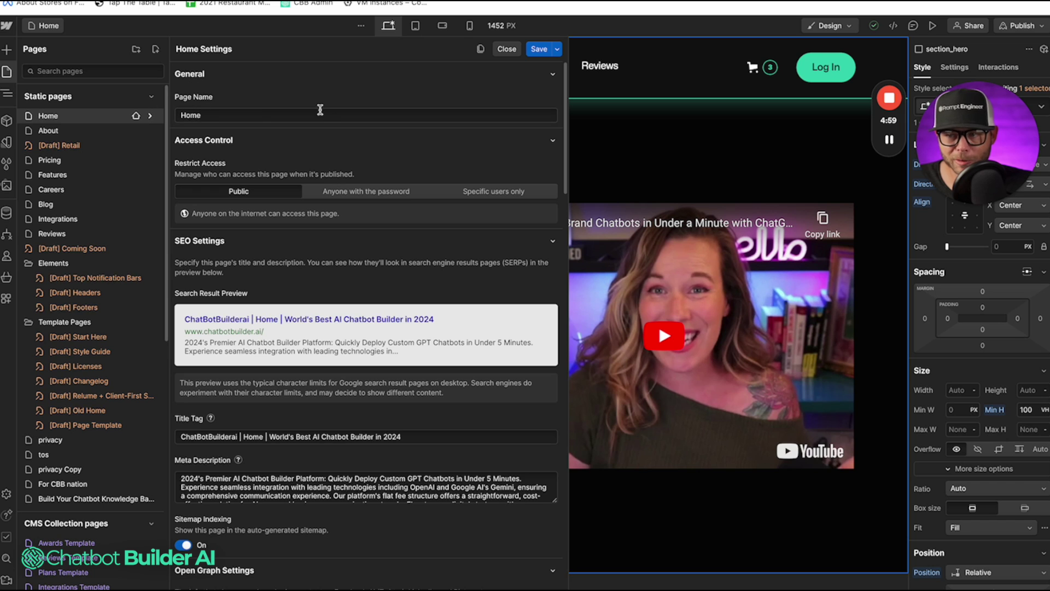
scroll(322, 163, "down", 15)
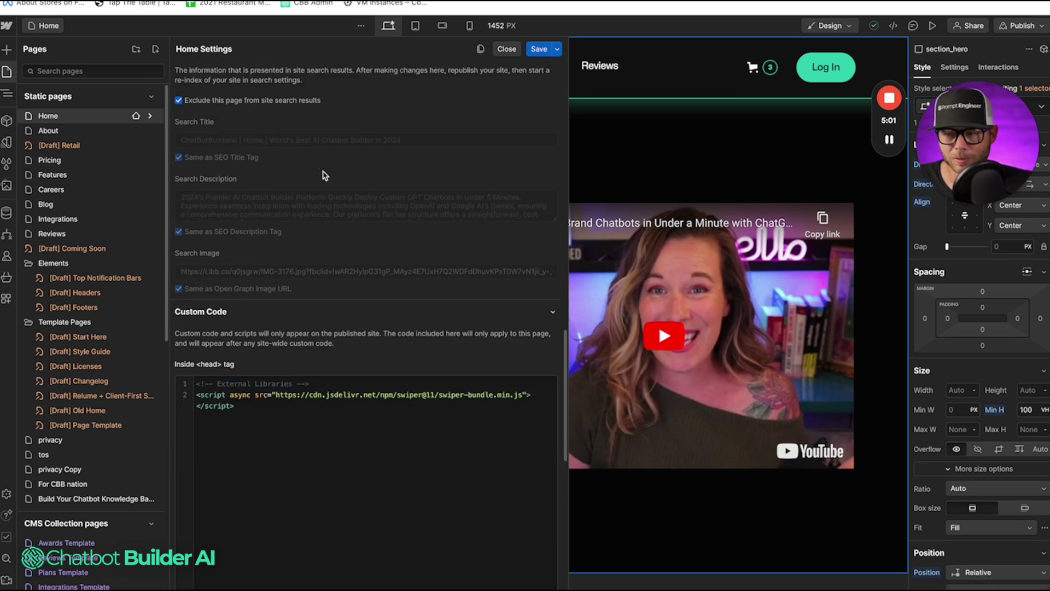
scroll(325, 180, "down", 5)
scroll(323, 176, "up", 2)
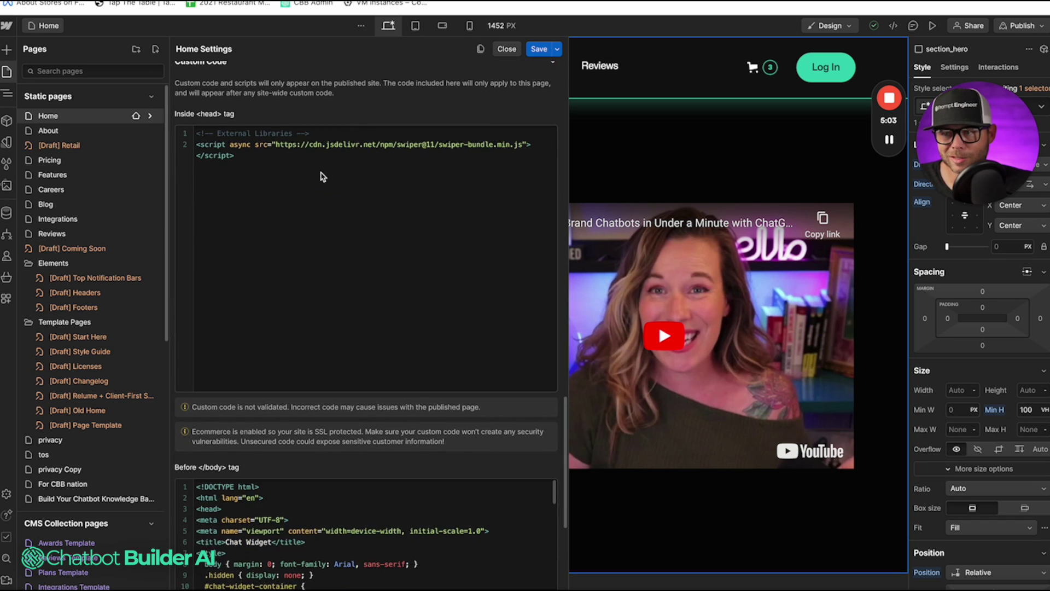
scroll(321, 176, "down", 4)
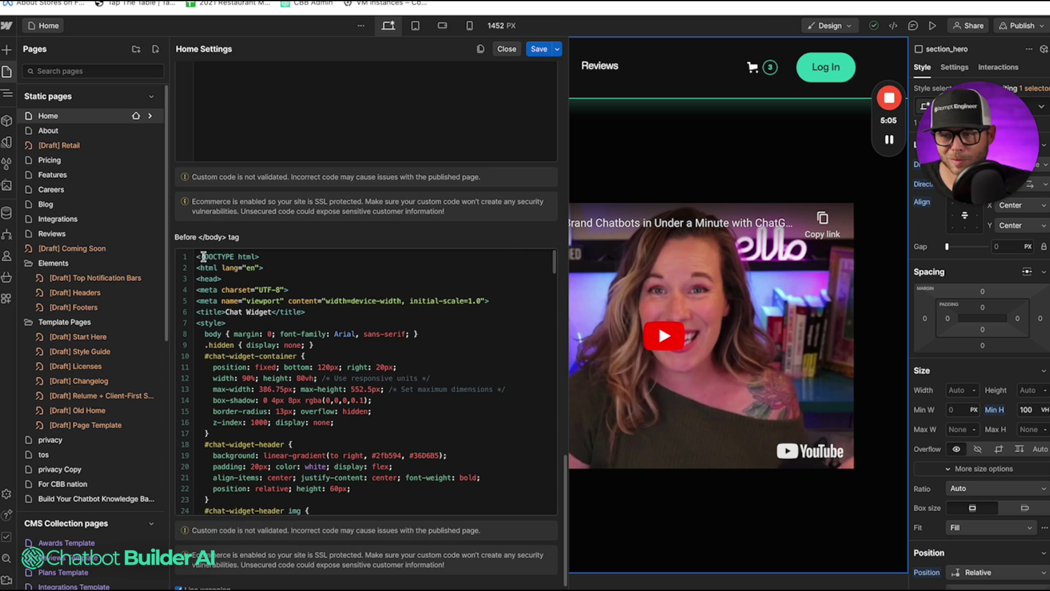
scroll(229, 269, "down", 10)
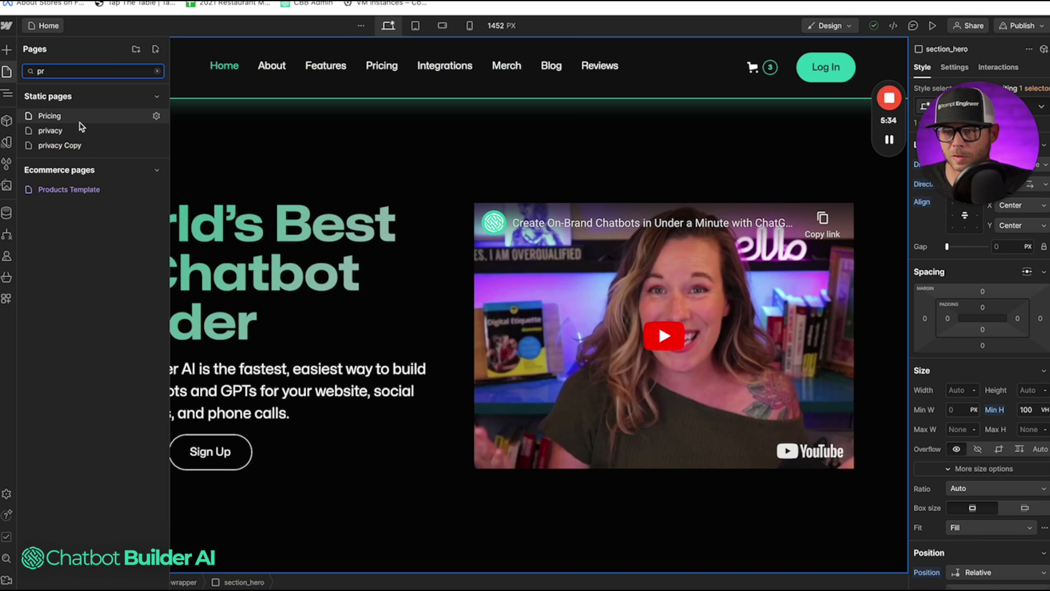
left_click(80, 116)
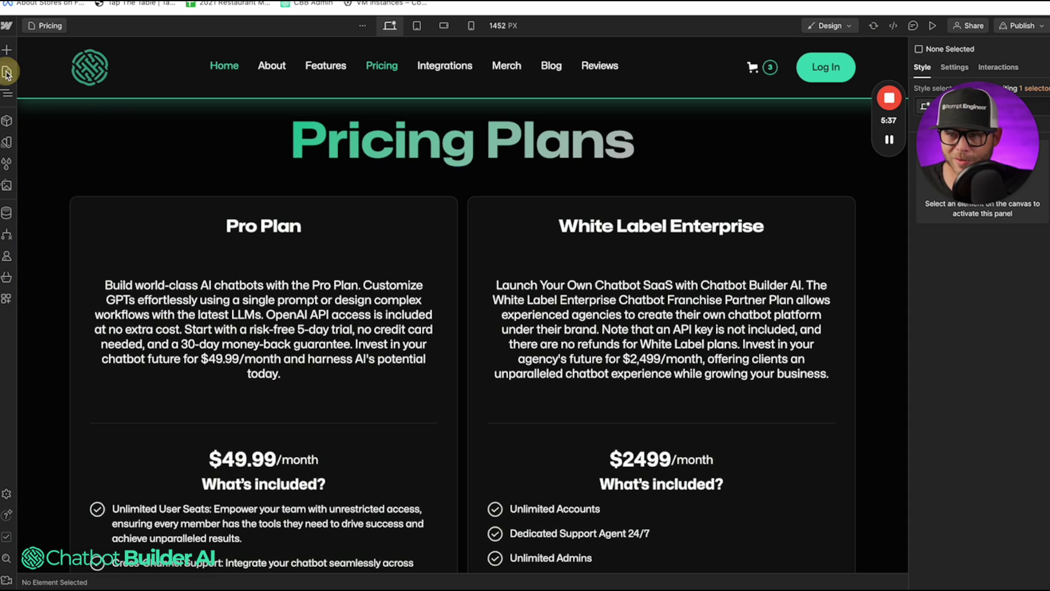
Open the Pricing page settings at the Before </body> code and select the ref number in Notes
left_click(7, 72)
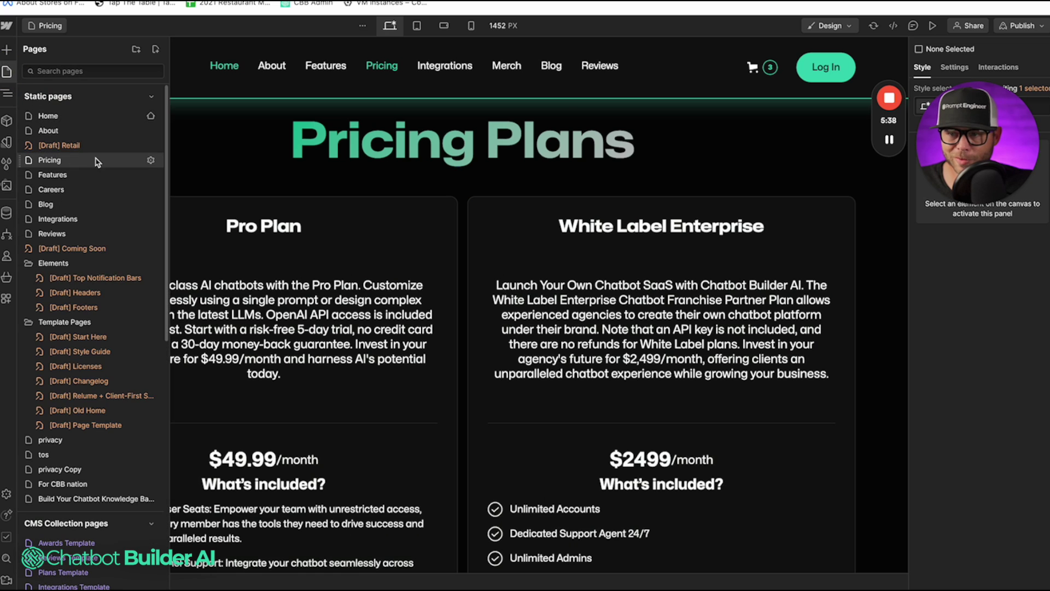
left_click(151, 161)
scroll(268, 306, "down", 15)
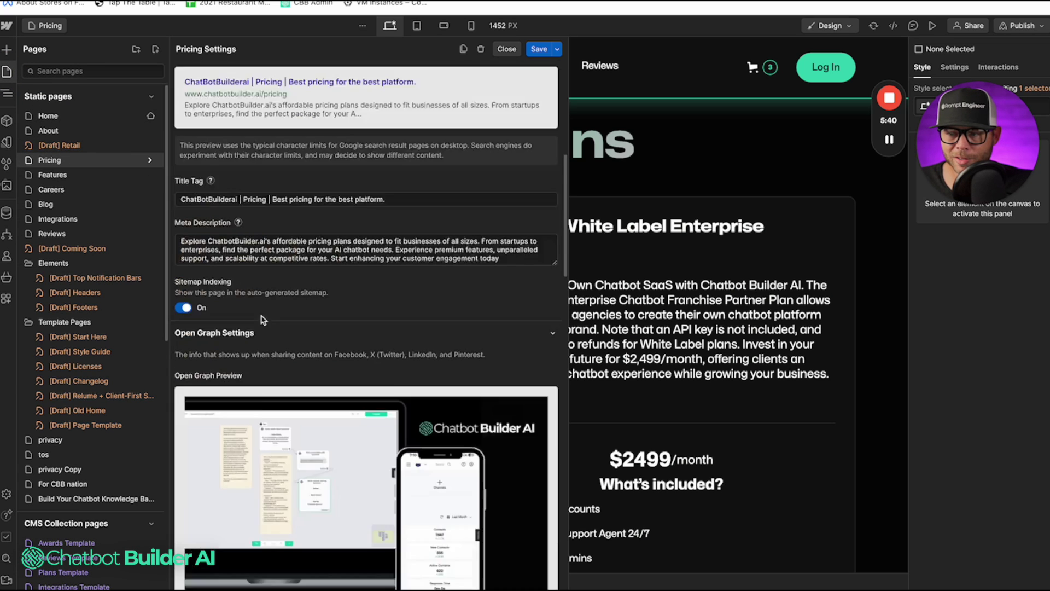
scroll(260, 321, "down", 3)
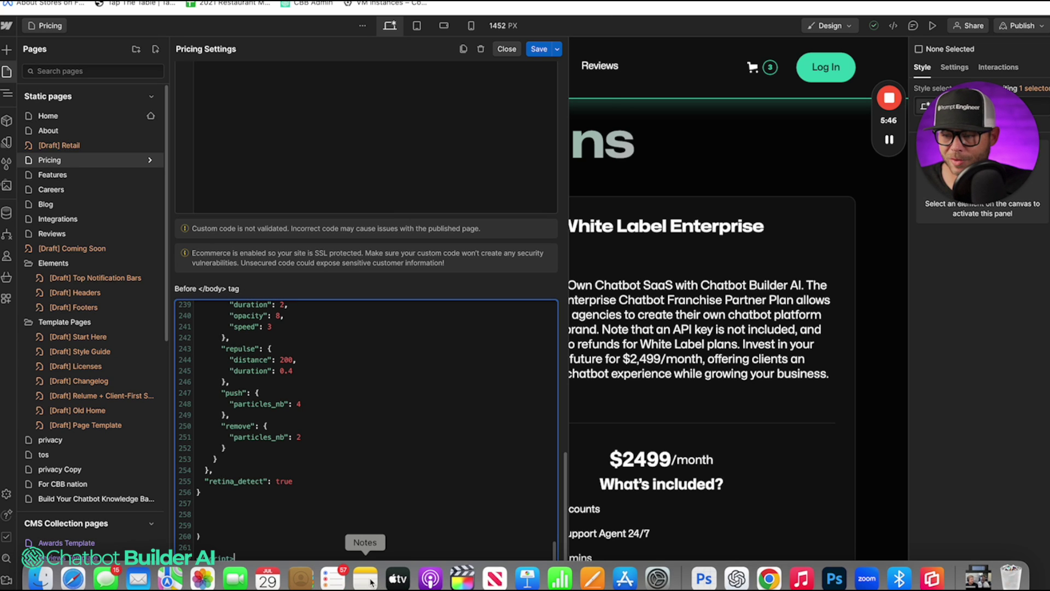
left_click(367, 579)
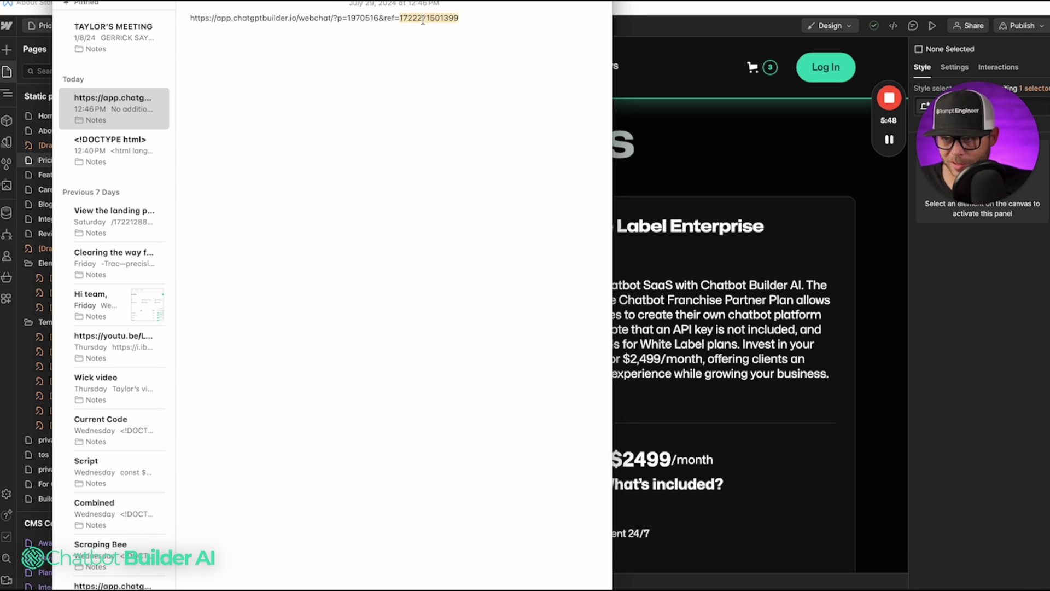
left_click_drag(459, 18, 398, 19)
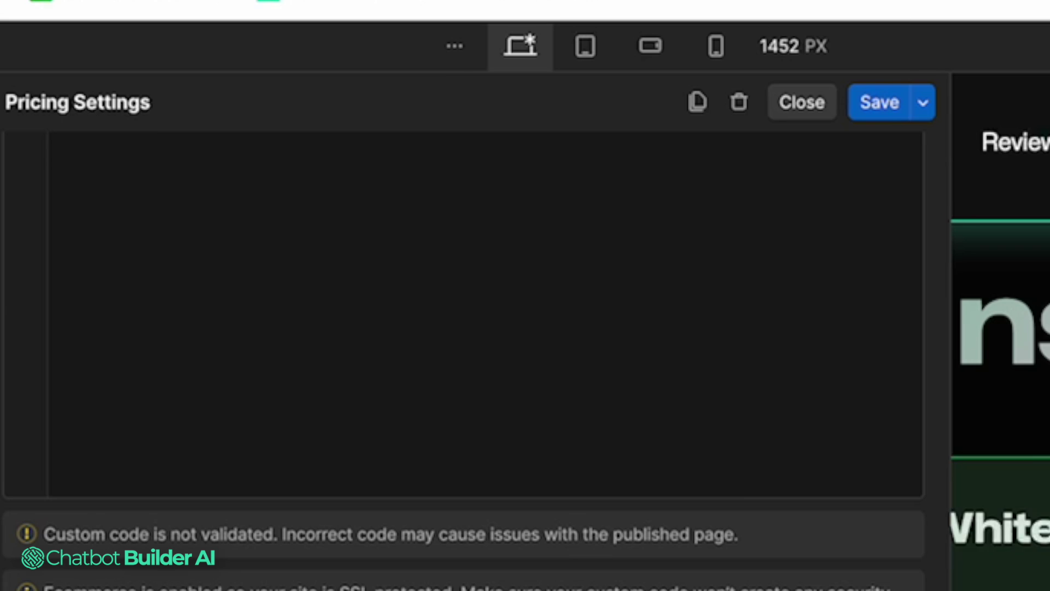
Point the chat-widget-iframe src ref to the Pricing Page Flow's copied ref number
scroll(250, 416, "up", 10)
scroll(250, 416, "down", 6)
scroll(356, 399, "up", 3)
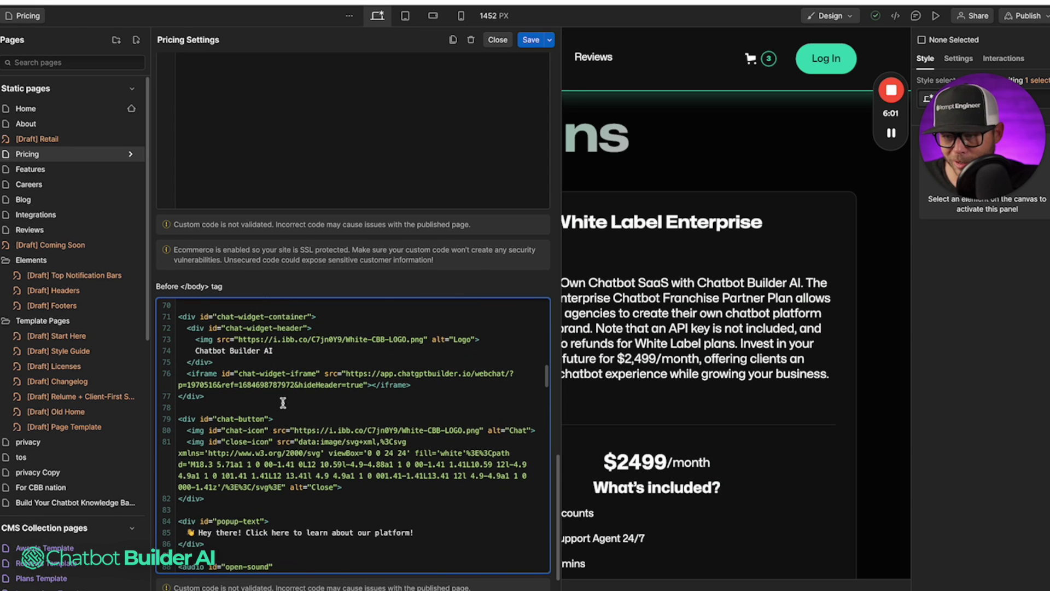
scroll(256, 382, "down", 1)
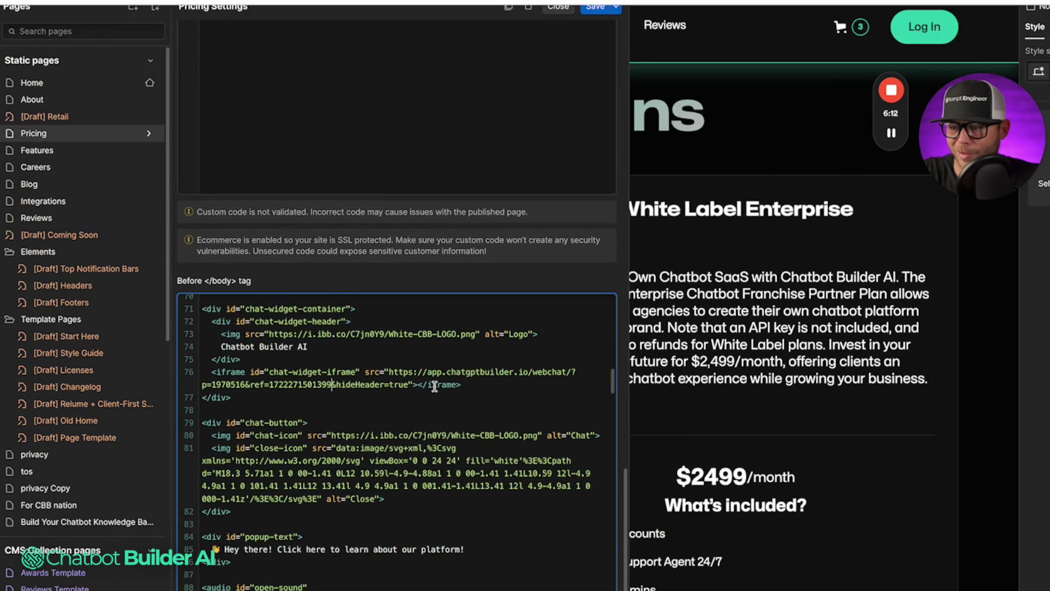
scroll(435, 386, "up", 5)
scroll(435, 387, "down", 8)
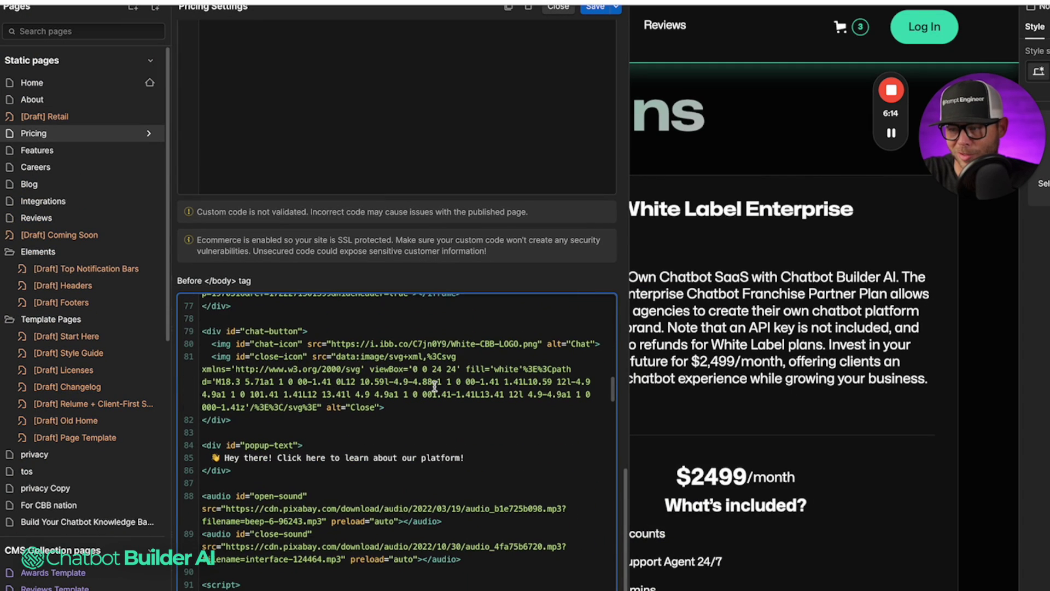
Change the popup text to 'Please let us know if you have questions about our prices!' with a money-bag emoji
left_click(229, 345)
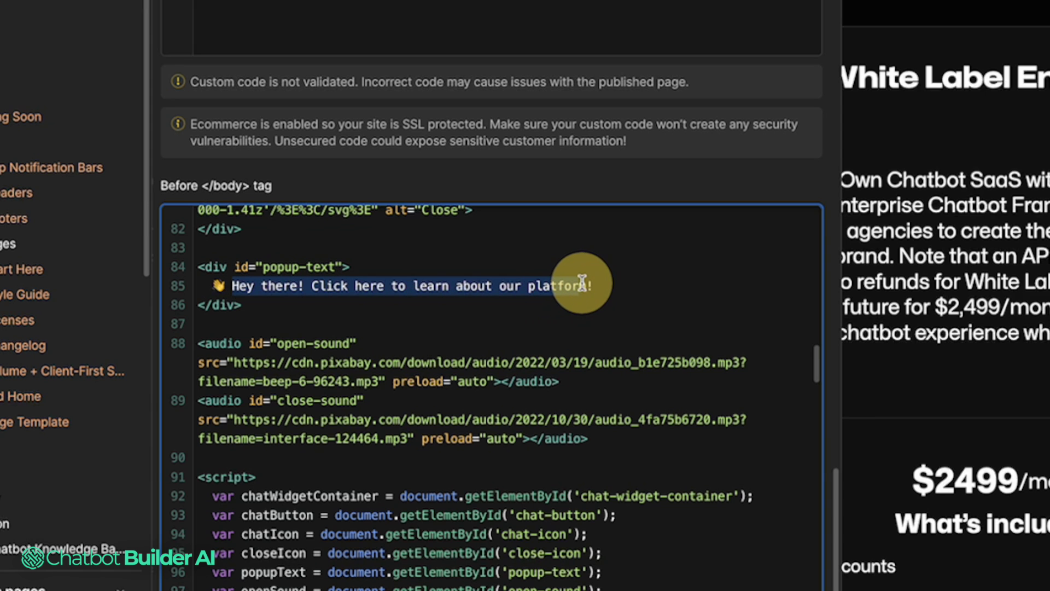
key("ctrl+super+space")
type("cash")
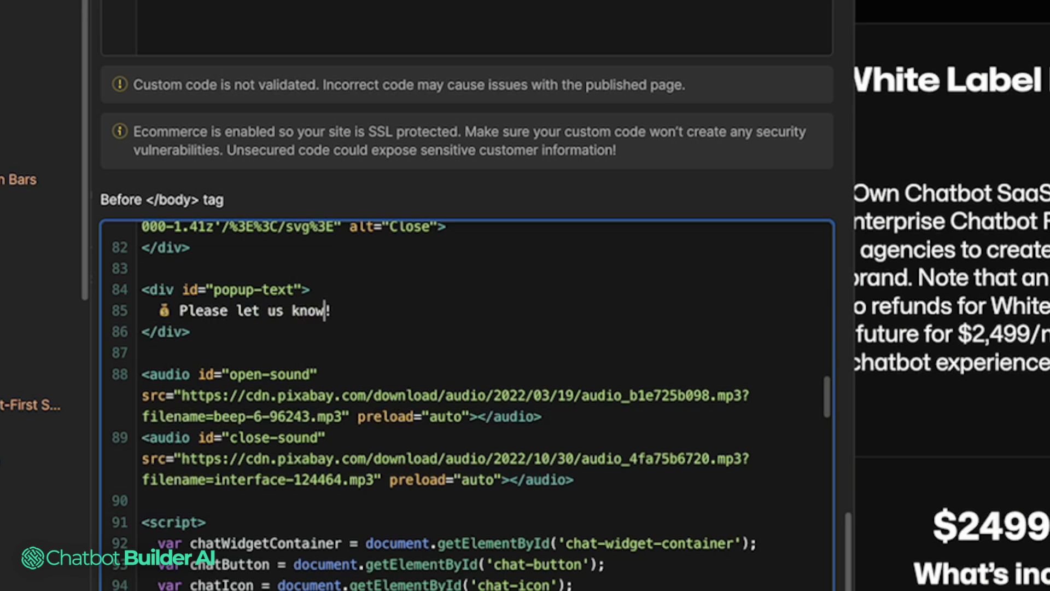
type("i")
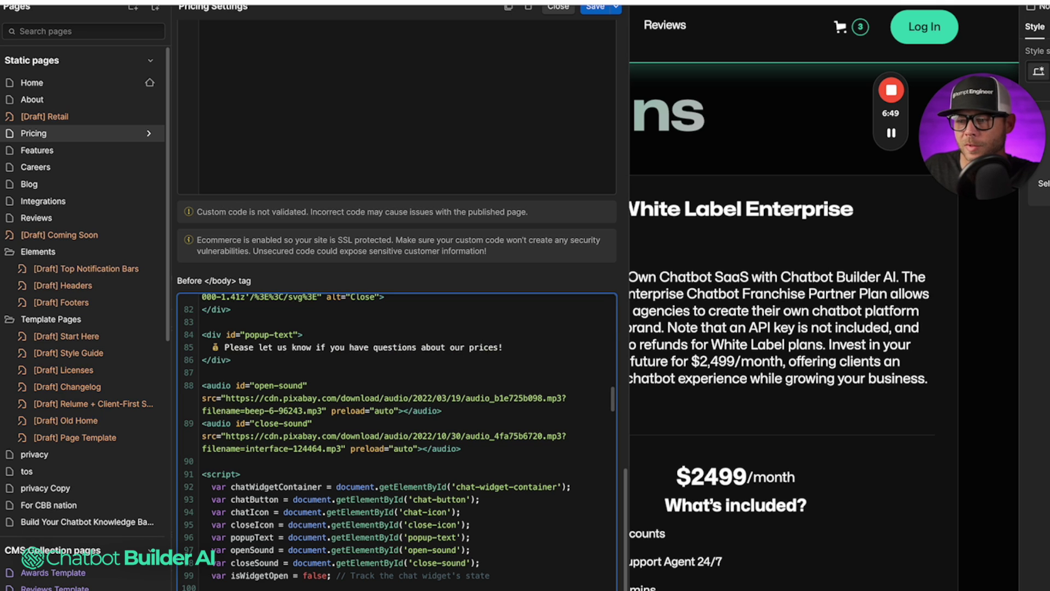
scroll(615, 21, "up", 5)
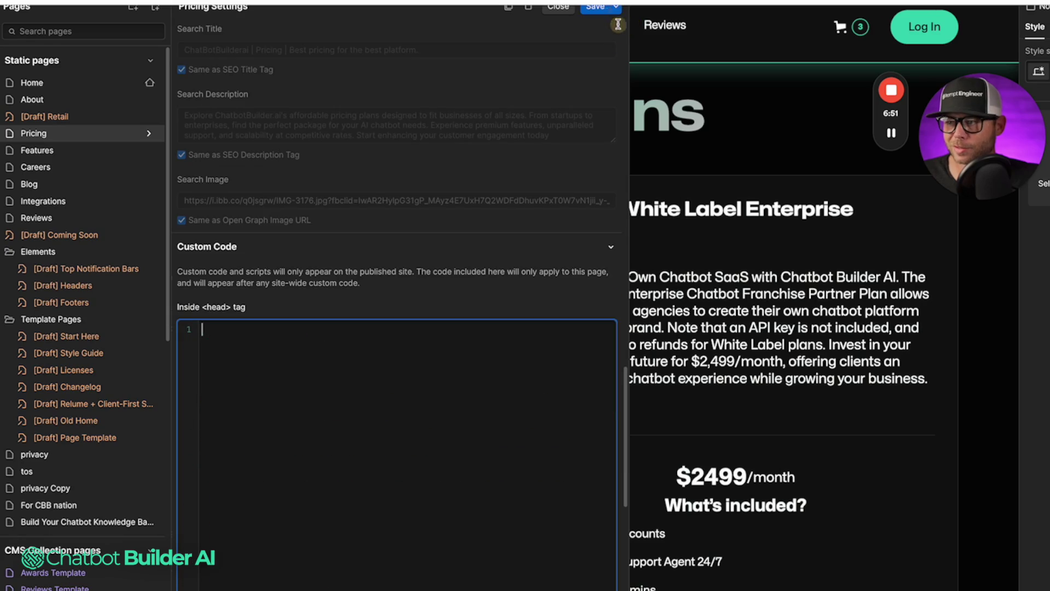
left_click(601, 8)
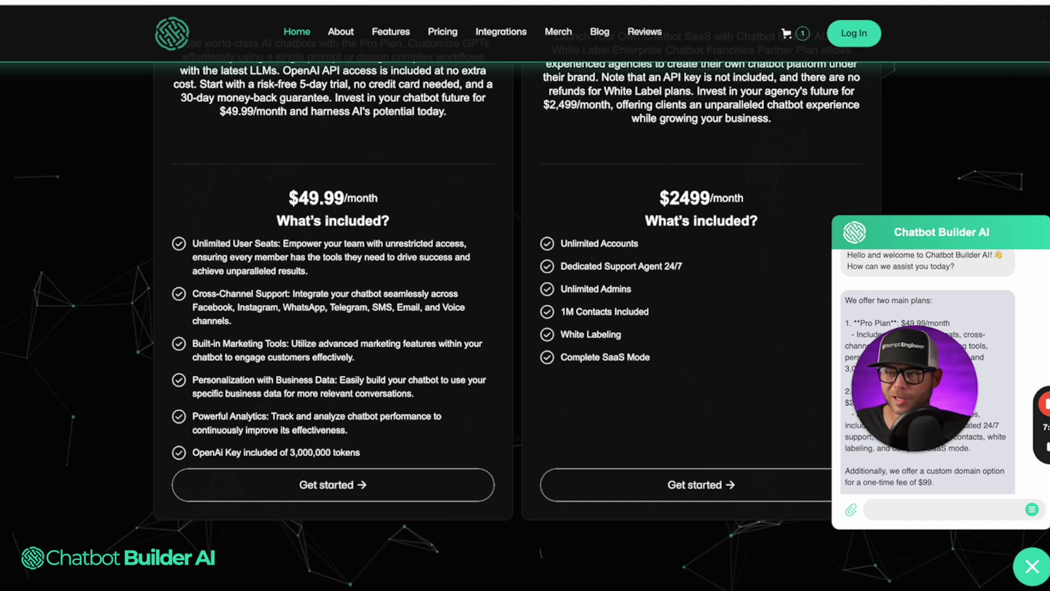
Go to the live site's Pricing page and open the chat widget from the money-bag prices popup
scroll(456, 223, "up", 5)
scroll(457, 224, "up", 10)
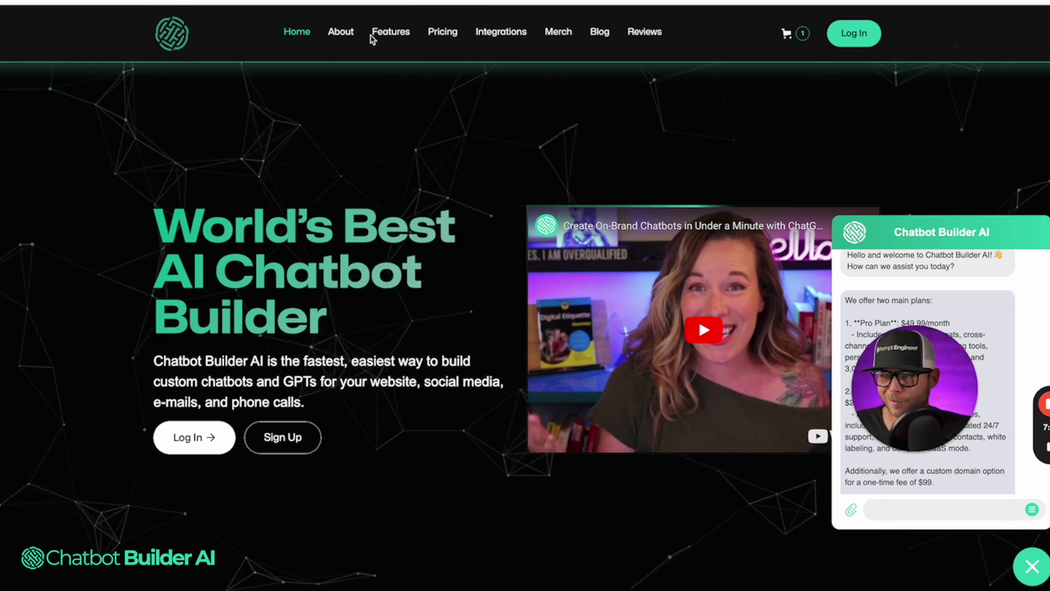
left_click(441, 37)
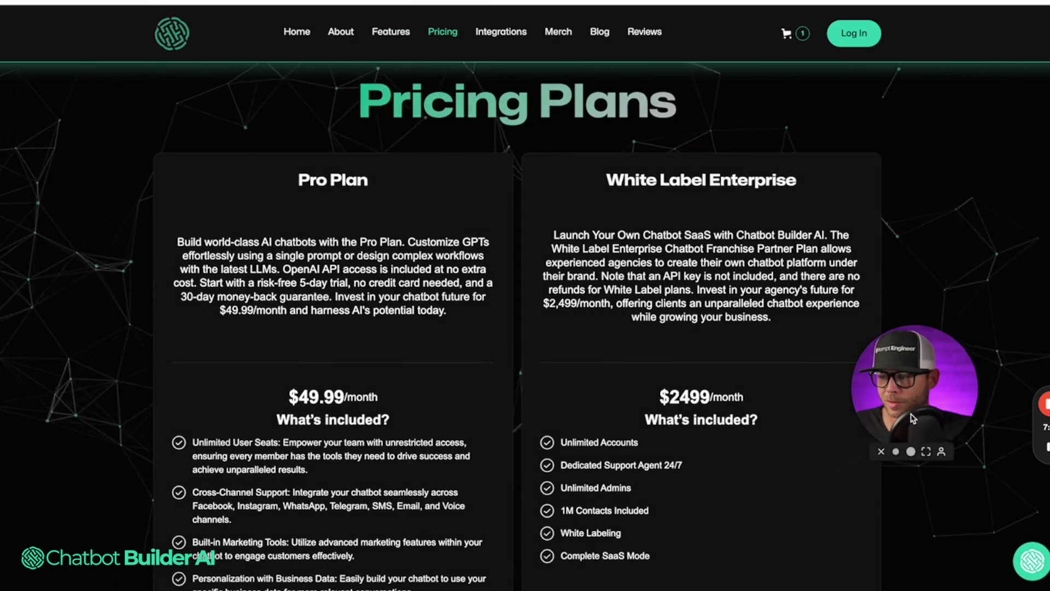
left_click_drag(919, 422, 46, 401)
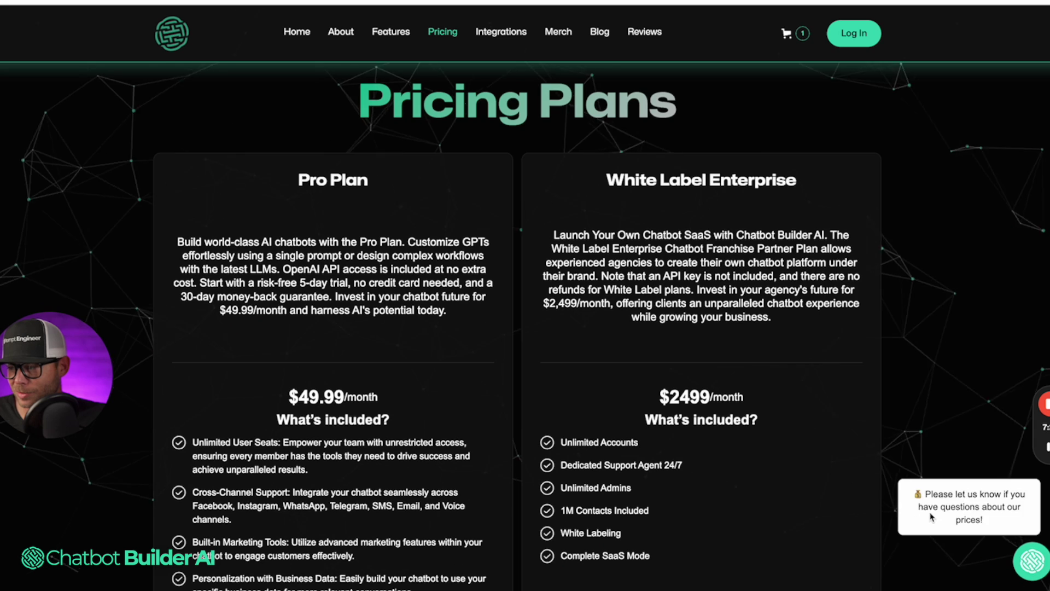
left_click(695, 414)
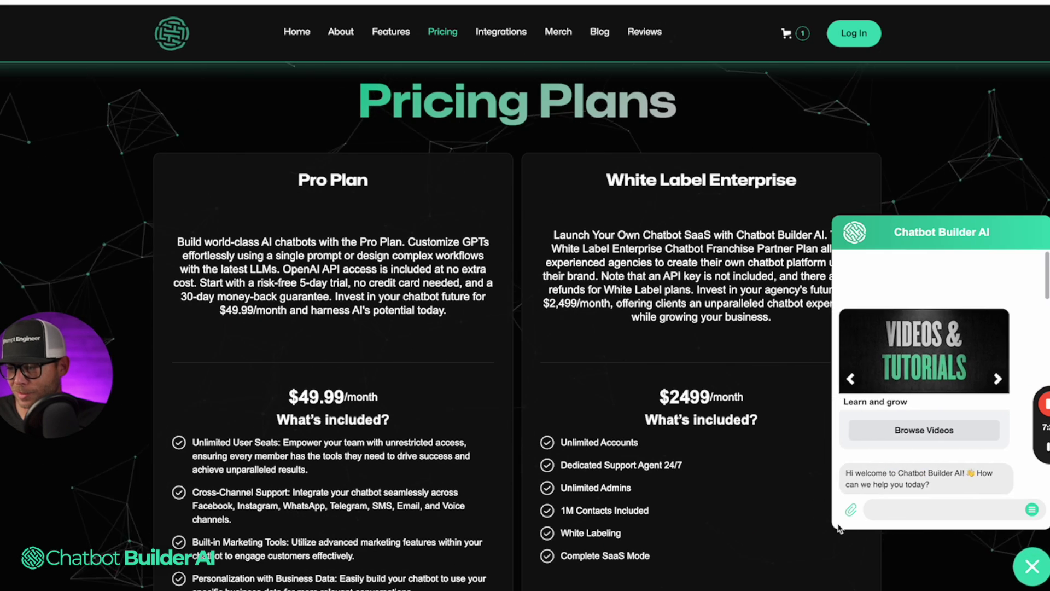